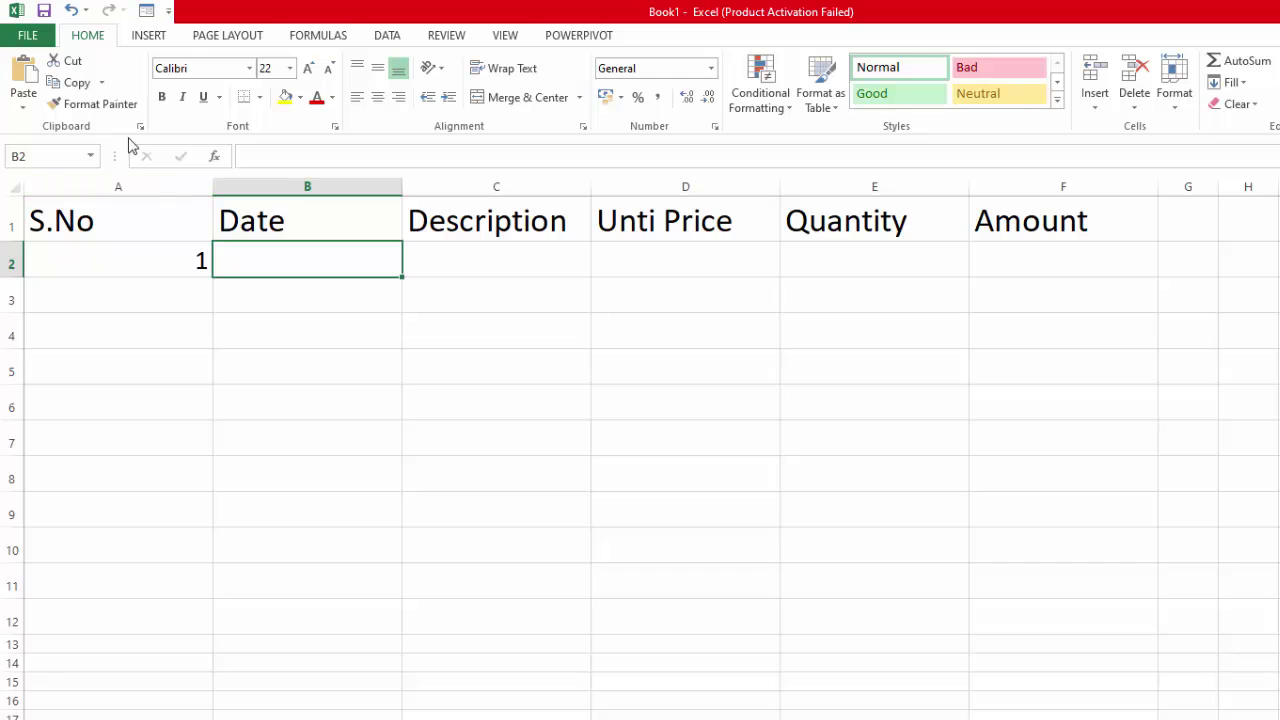
Open the data entry form for the sheet and enter S.No 1 and date 26/11/2020 in the first record
left_click(147, 13)
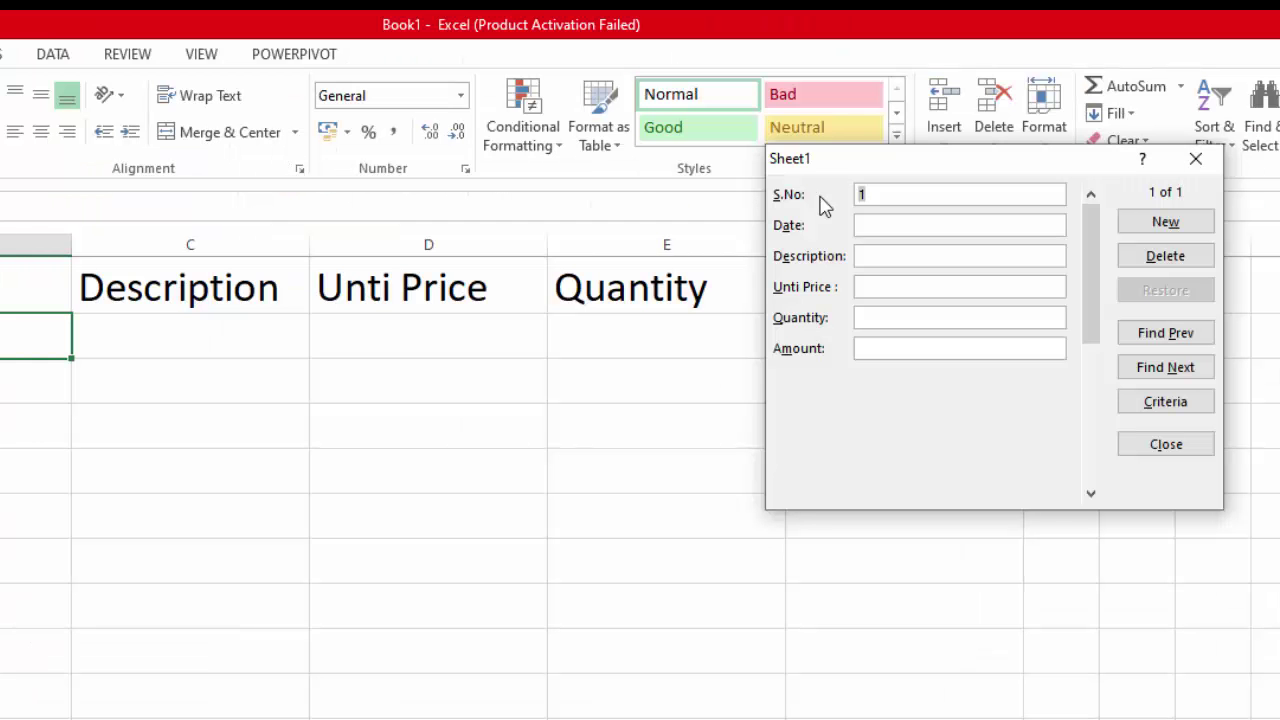
type("1")
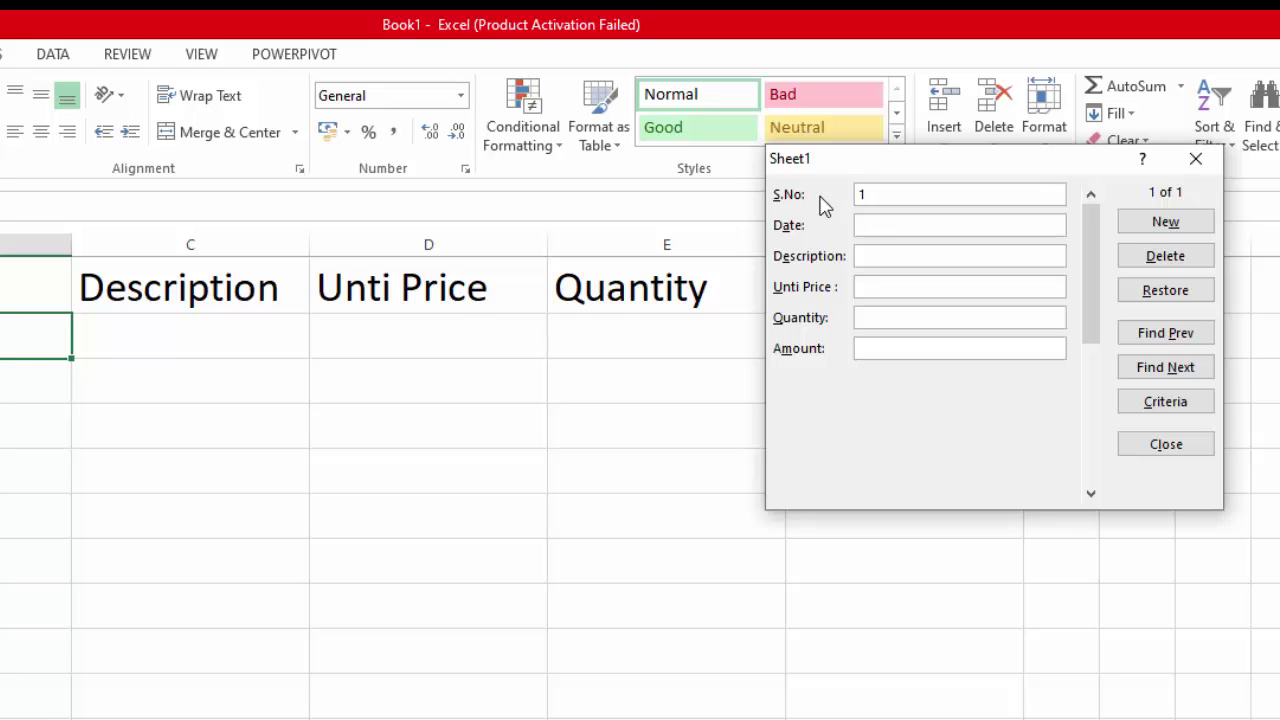
type("26/11/")
key("Tab")
type("2")
left_click(905, 220)
type("2020")
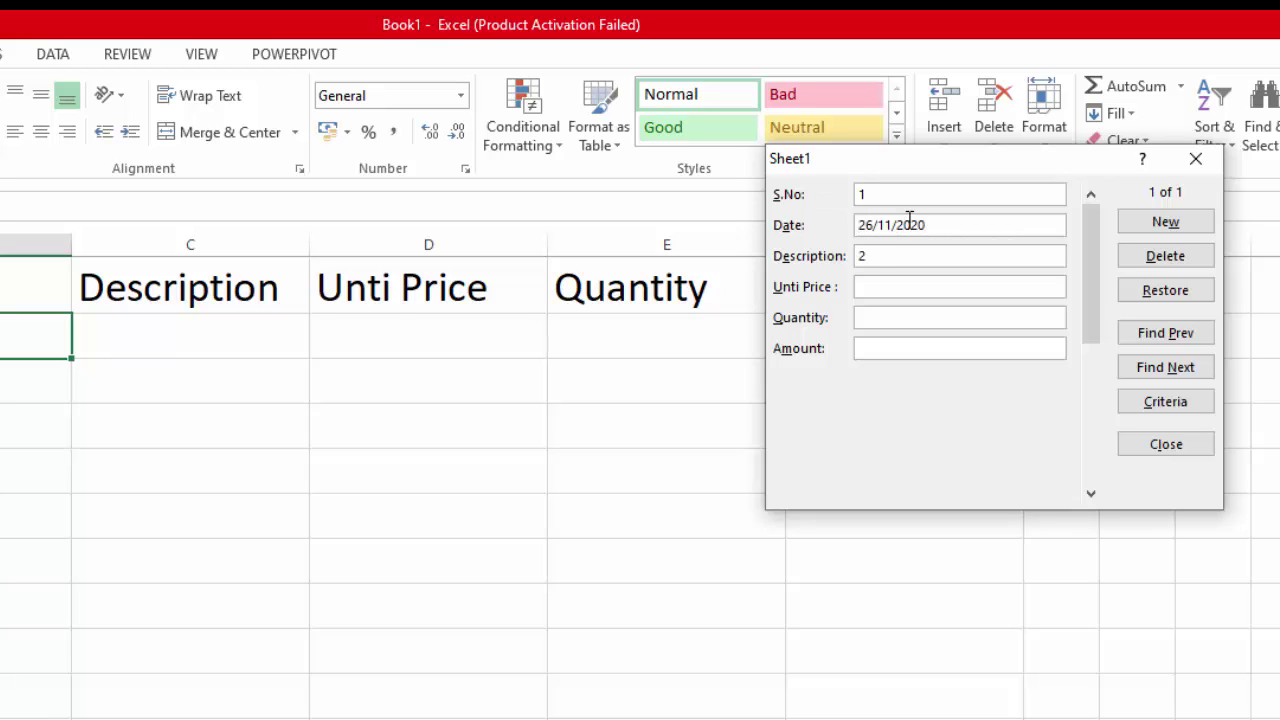
Complete the first record with description "purchaseof raw material", unit price 200 and quantity 120, and save it to the sheet
key("Tab")
type("purchaseof raw m")
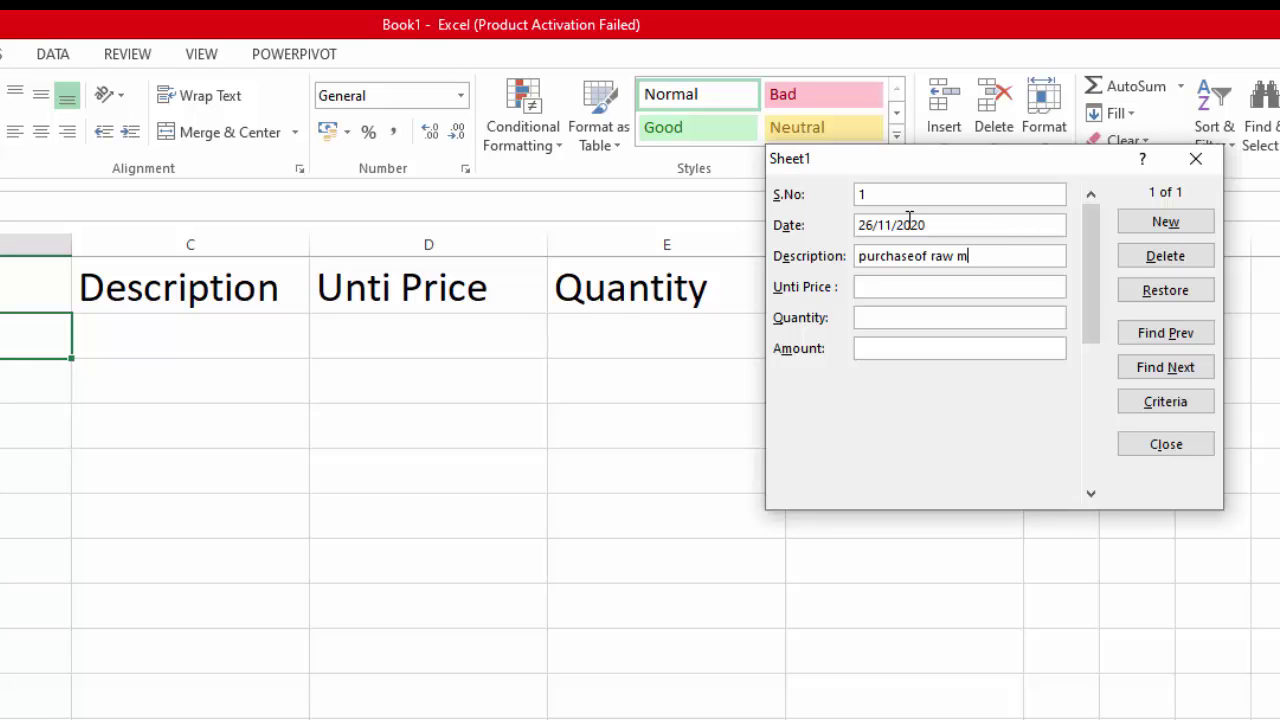
type("aterial")
type("200")
key("Tab")
type("120")
key("Tab")
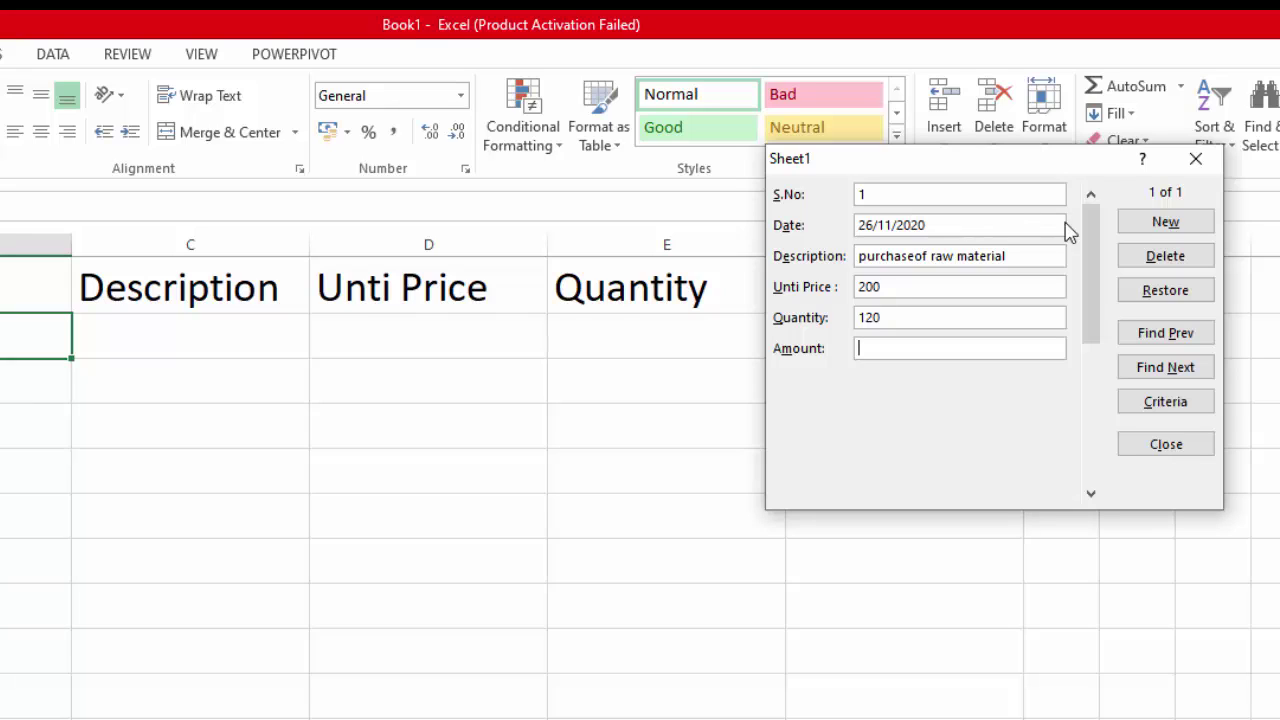
left_click(1140, 222)
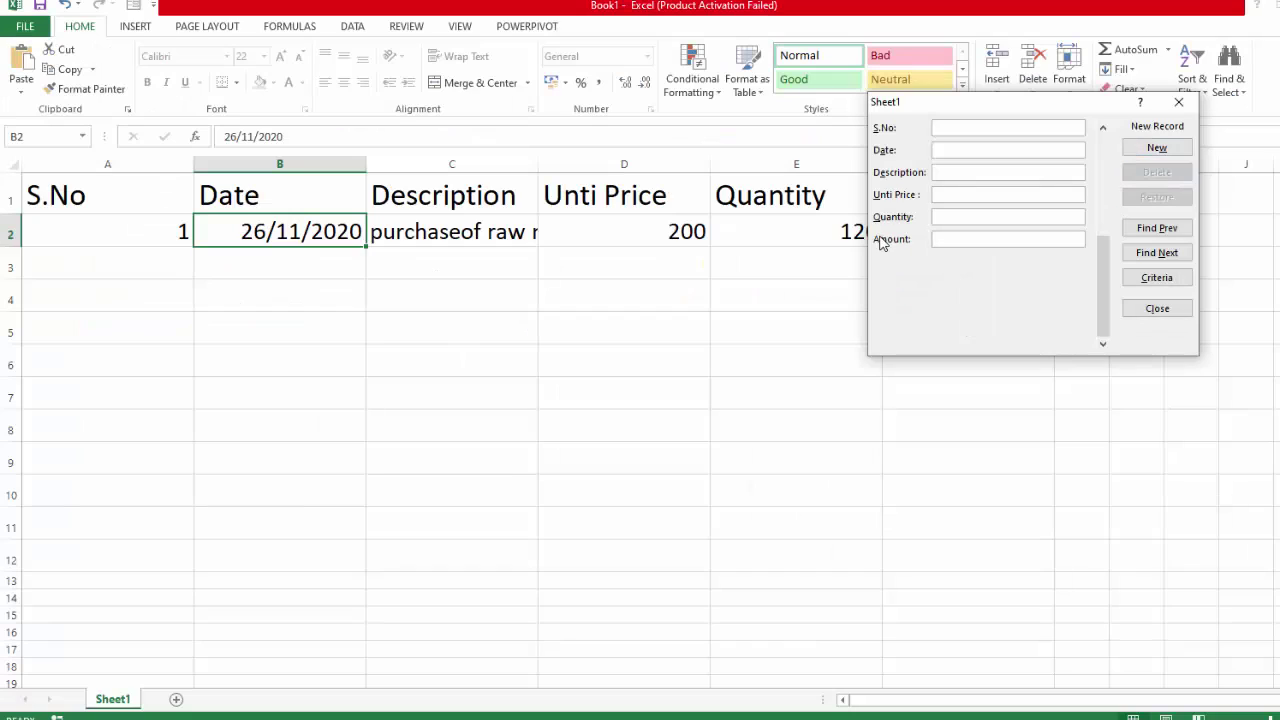
Add a record with S.No 2, date 26/11/2020, description "purchase of medicine", unit price 120 and quantity 21, and close the form
left_click_drag(1002, 106, 973, 337)
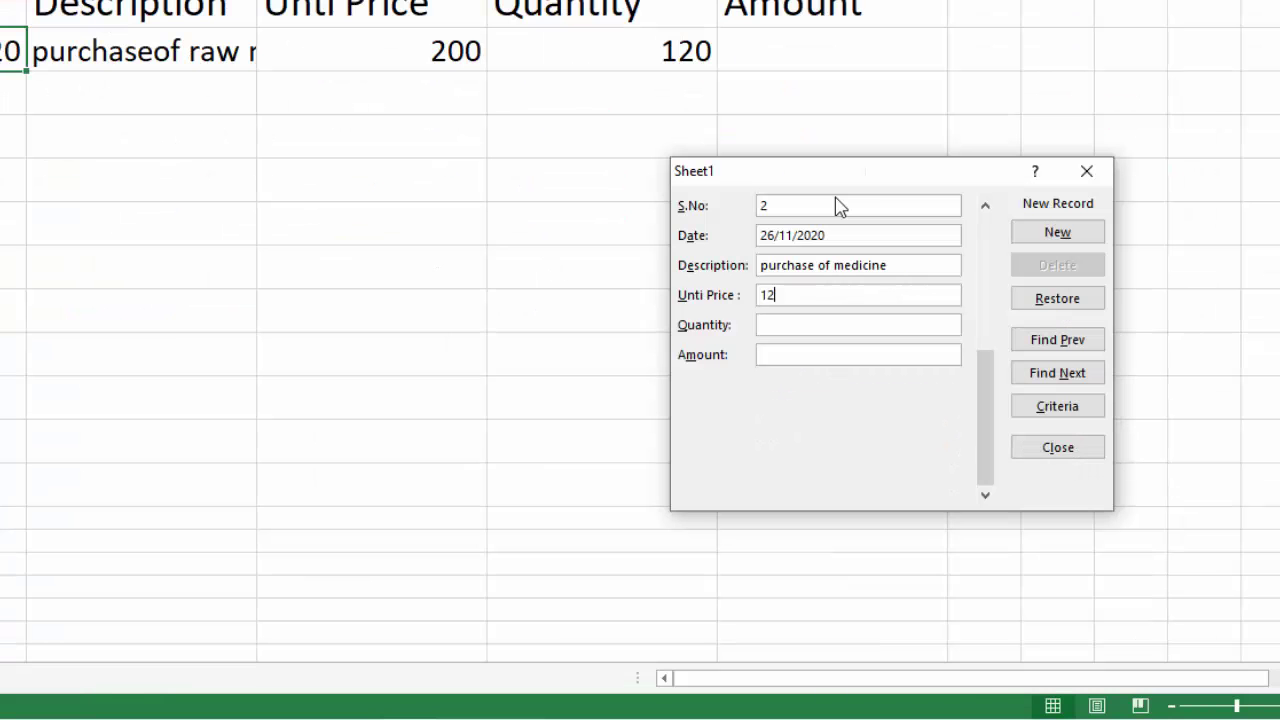
type("0")
type("21")
left_click(1059, 233)
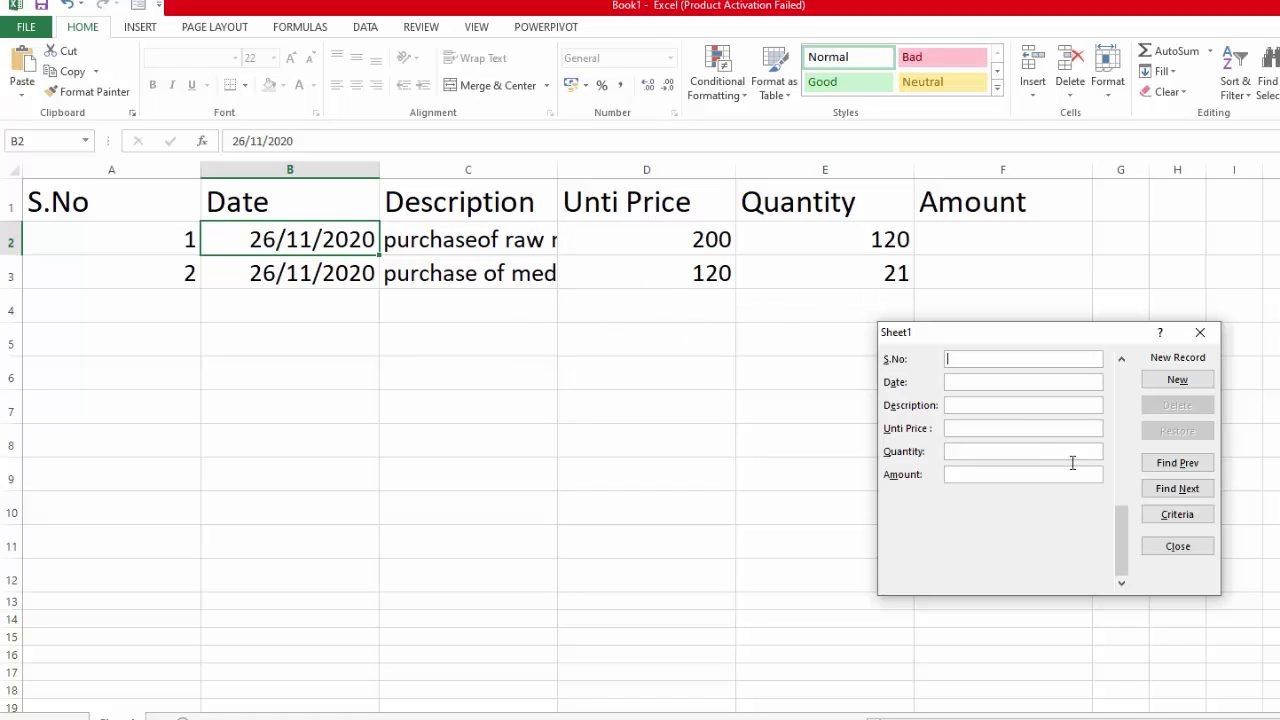
left_click(1175, 548)
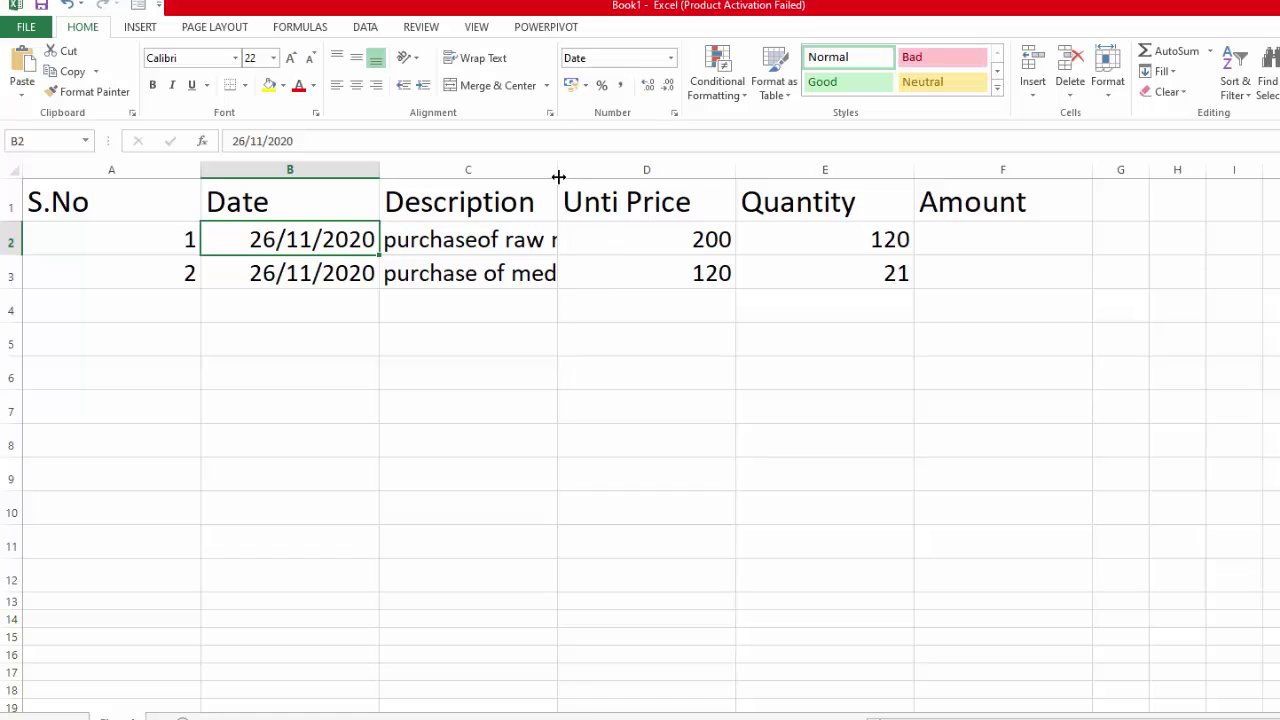
Auto-fit the Description column to its text and enter =SUM(D2:E2) in Amount cell F2
double_click(557, 172)
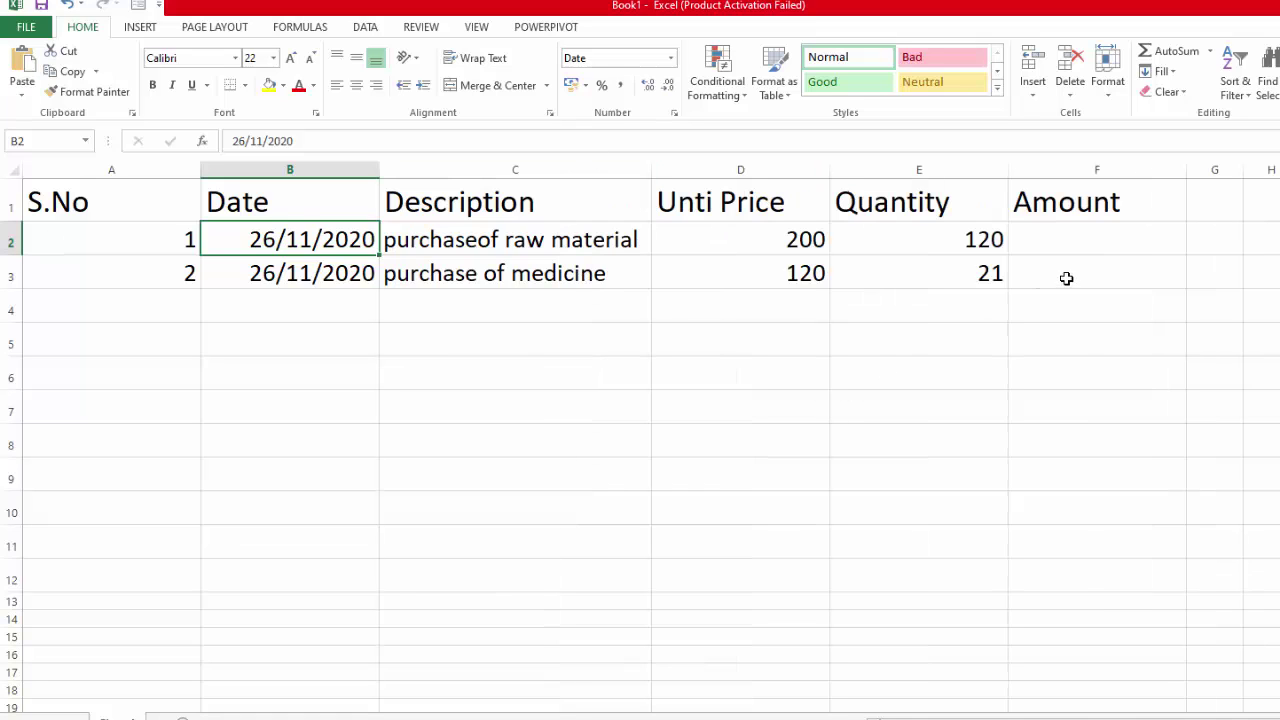
left_click(1059, 236)
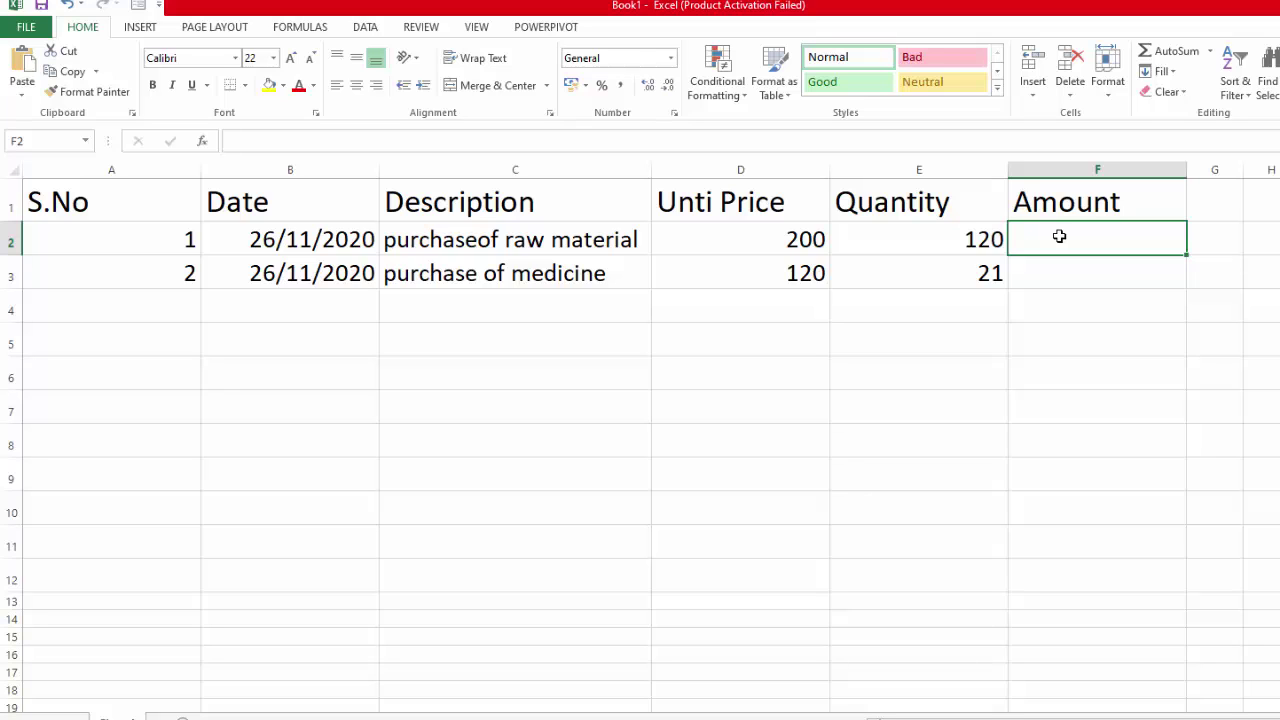
key("alt+equal")
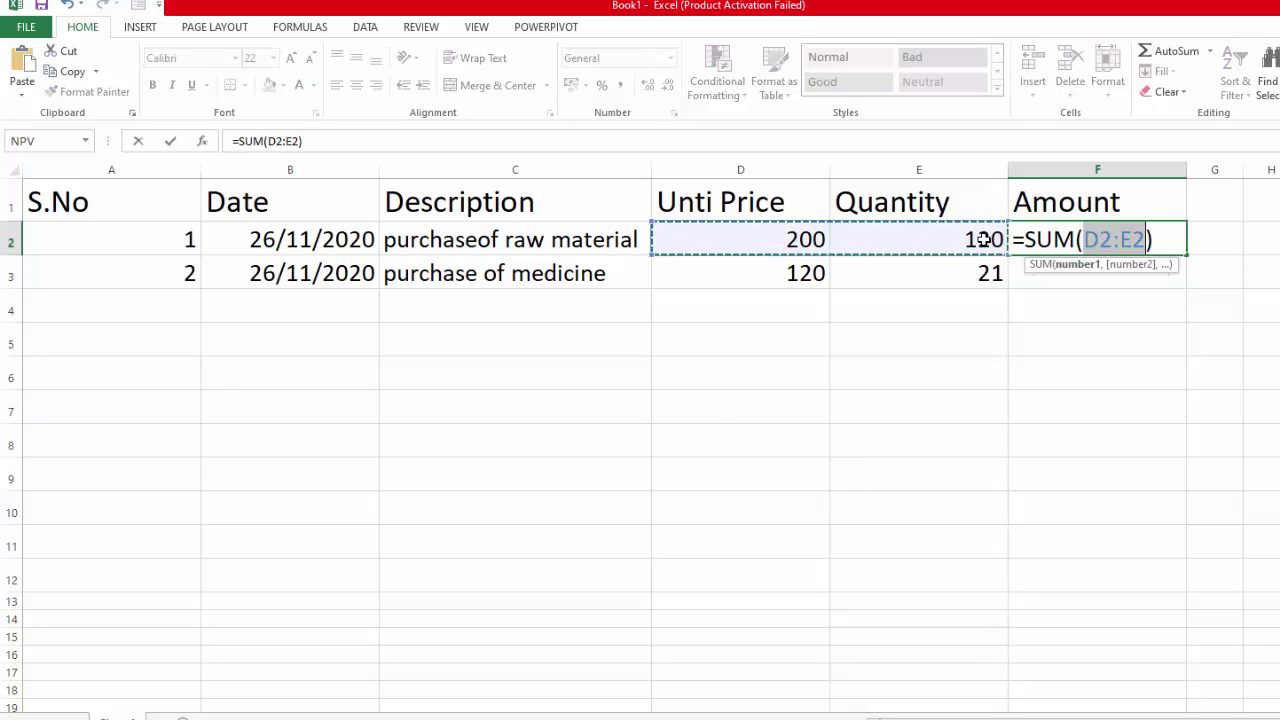
key("Return")
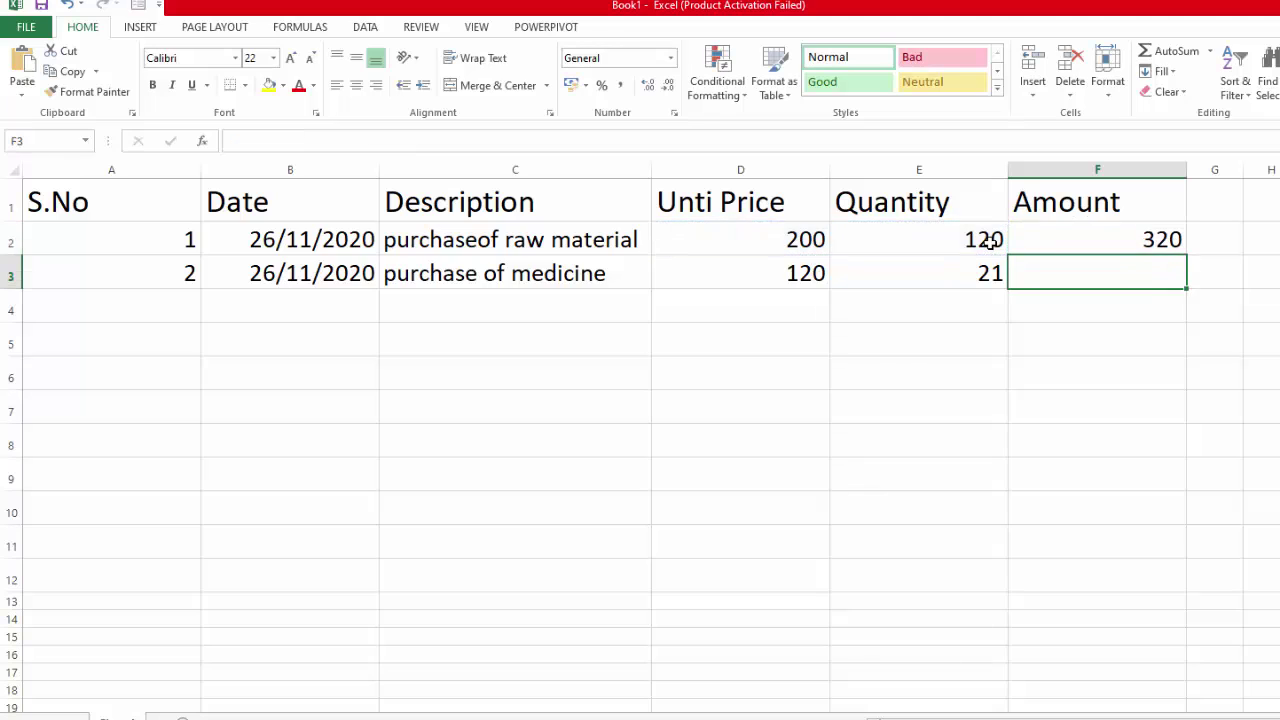
Fill the Amount formula from F2 down to F8
left_click(1054, 231)
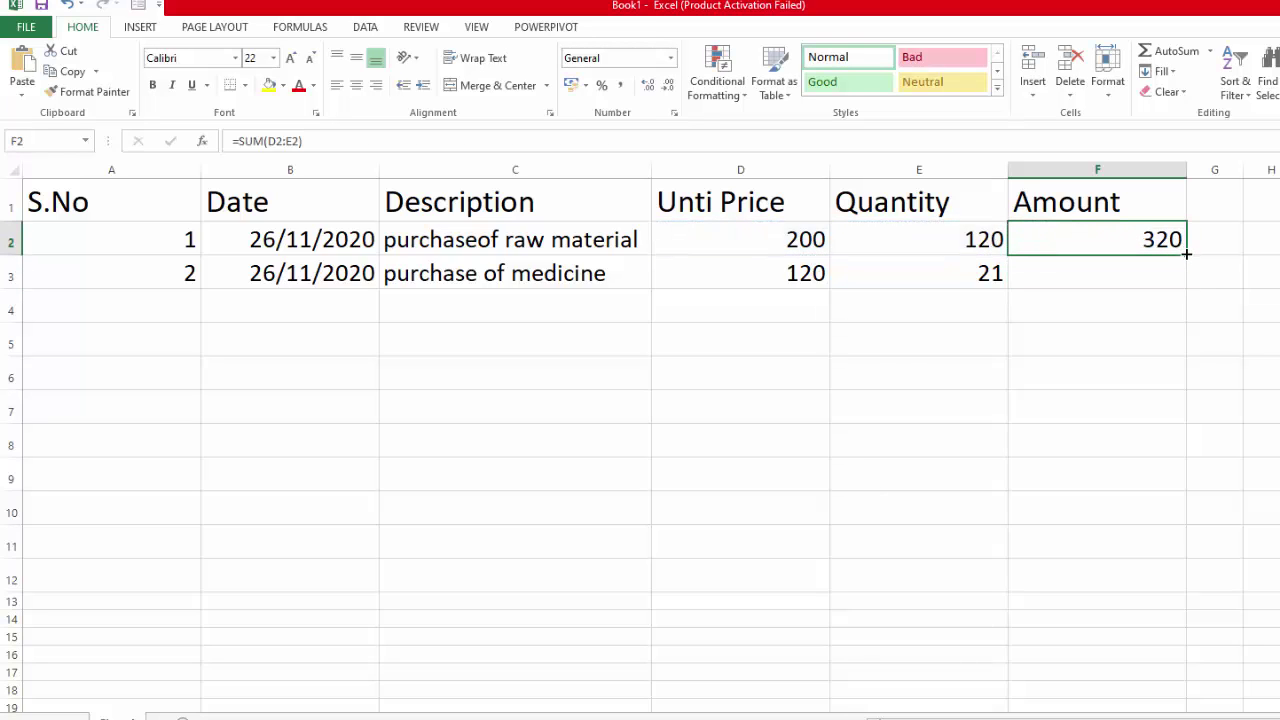
left_click_drag(1186, 254, 1180, 461)
left_click(919, 378)
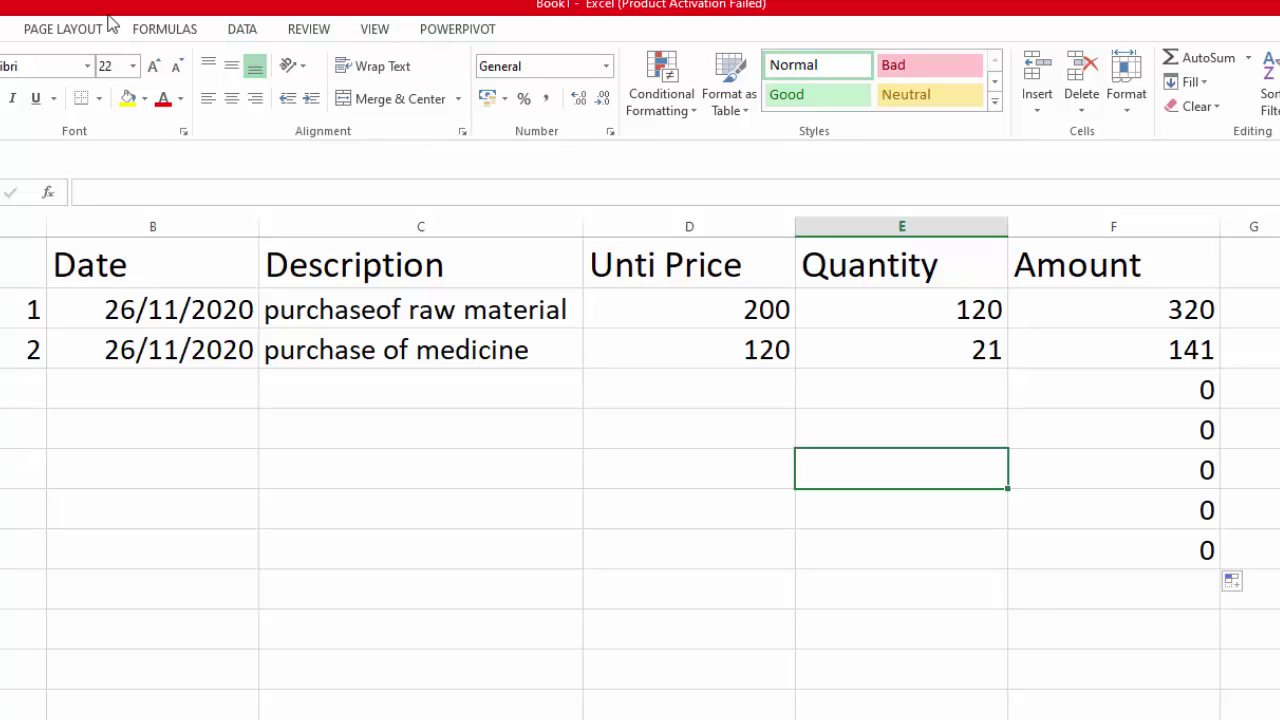
Open the Quick Access Toolbar customization and list All Commands as the command source
right_click(455, 31)
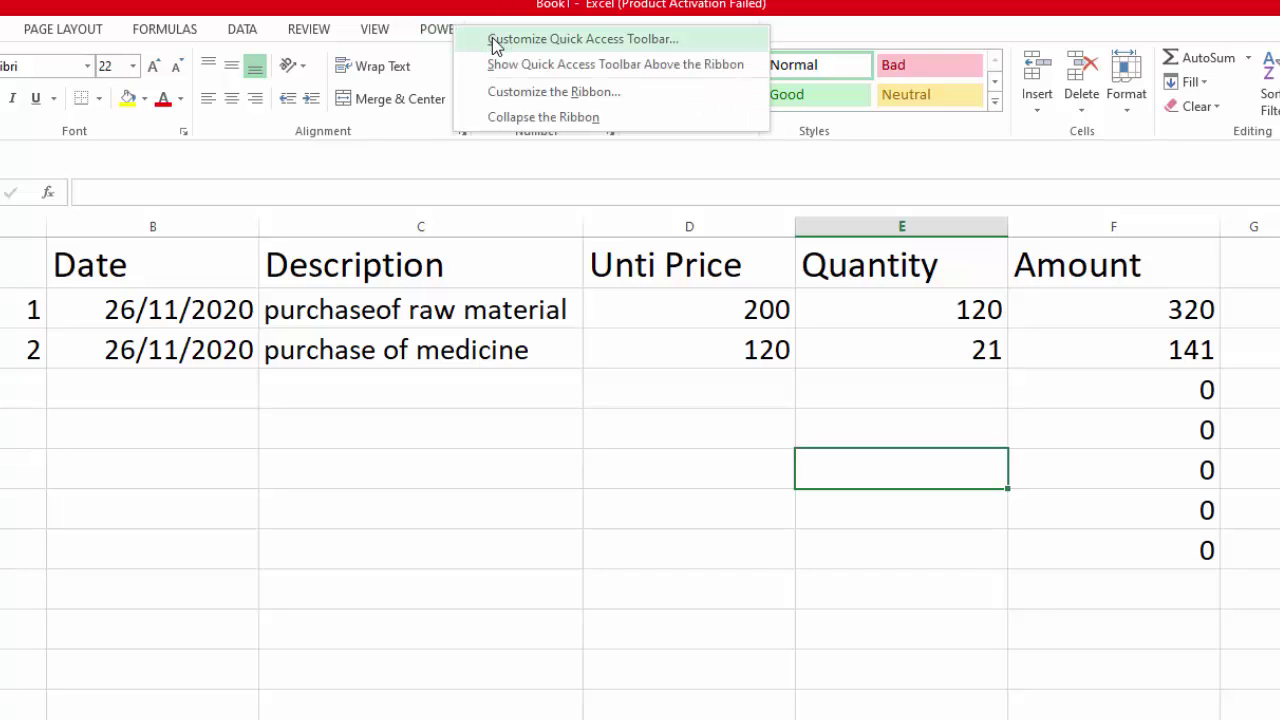
left_click(492, 40)
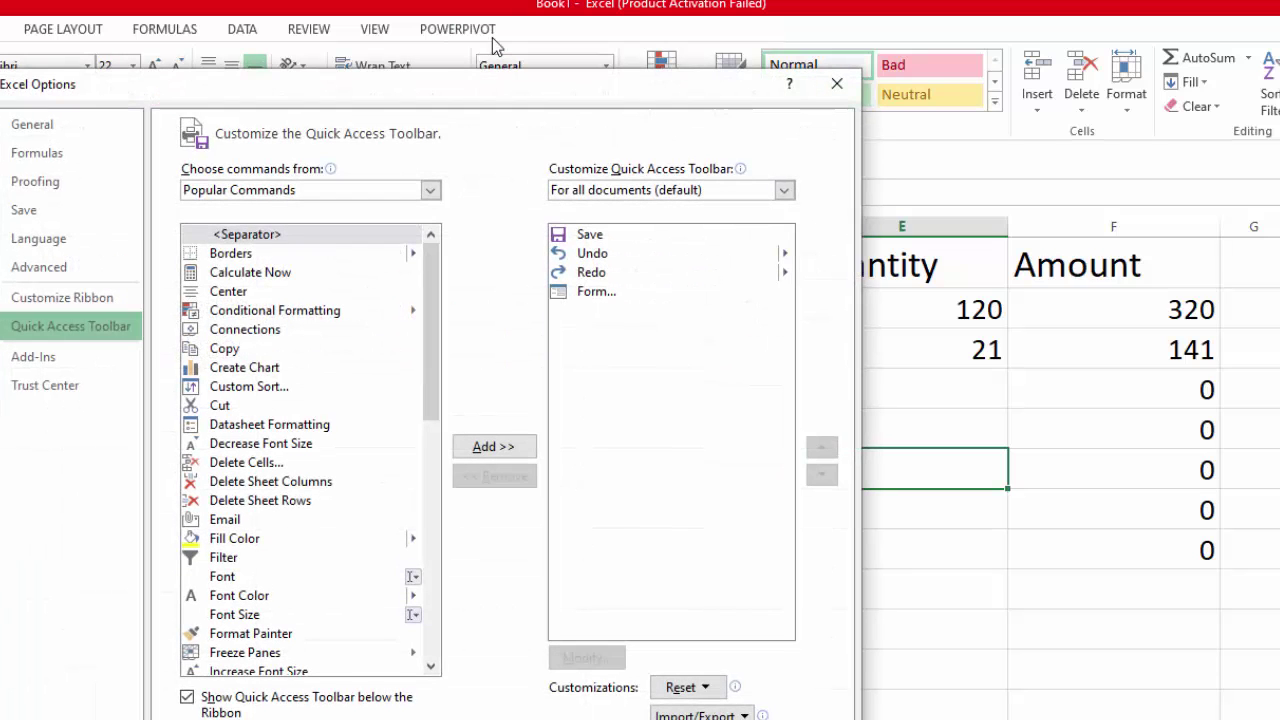
left_click(430, 190)
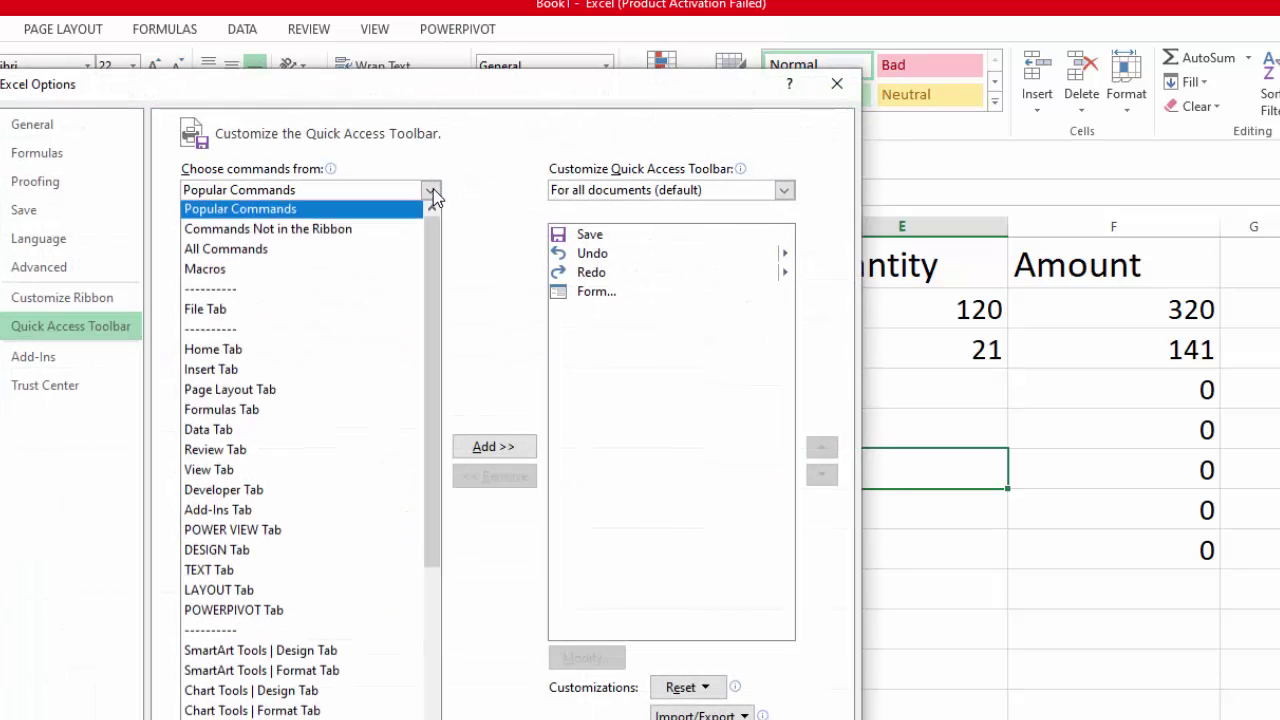
left_click(308, 253)
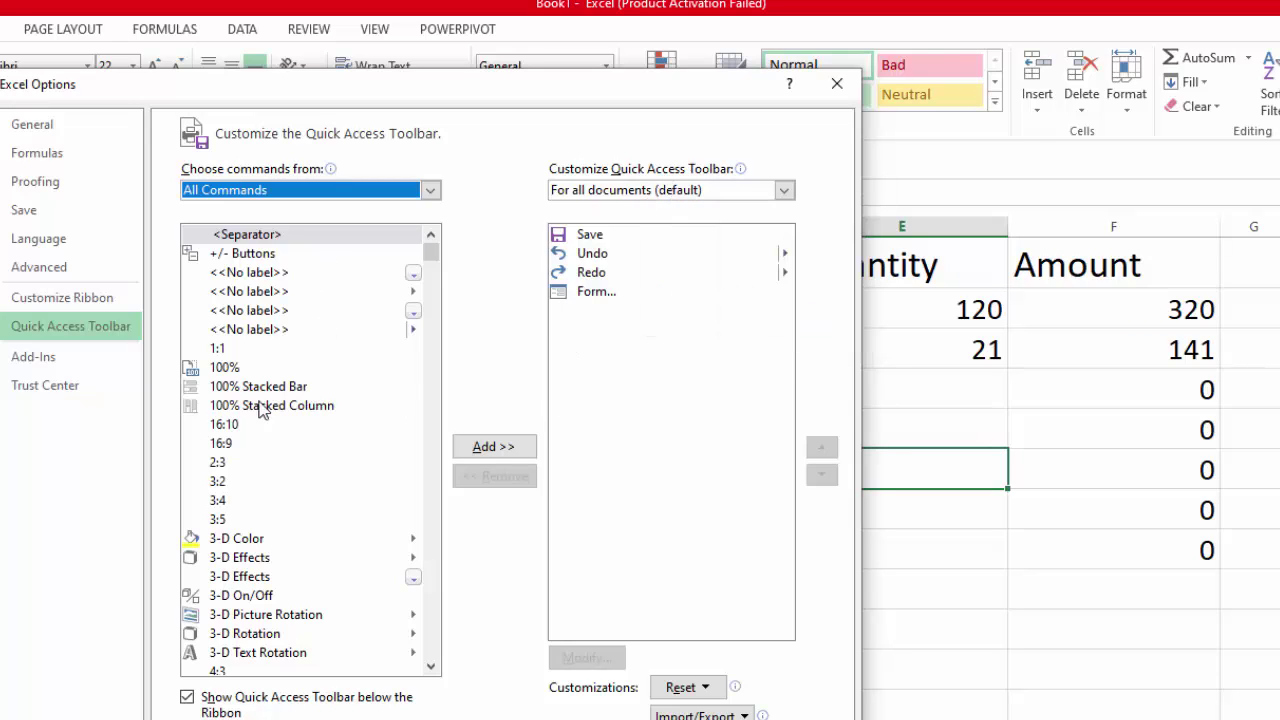
Find and select the Form... command in the list of all commands
left_click(260, 557)
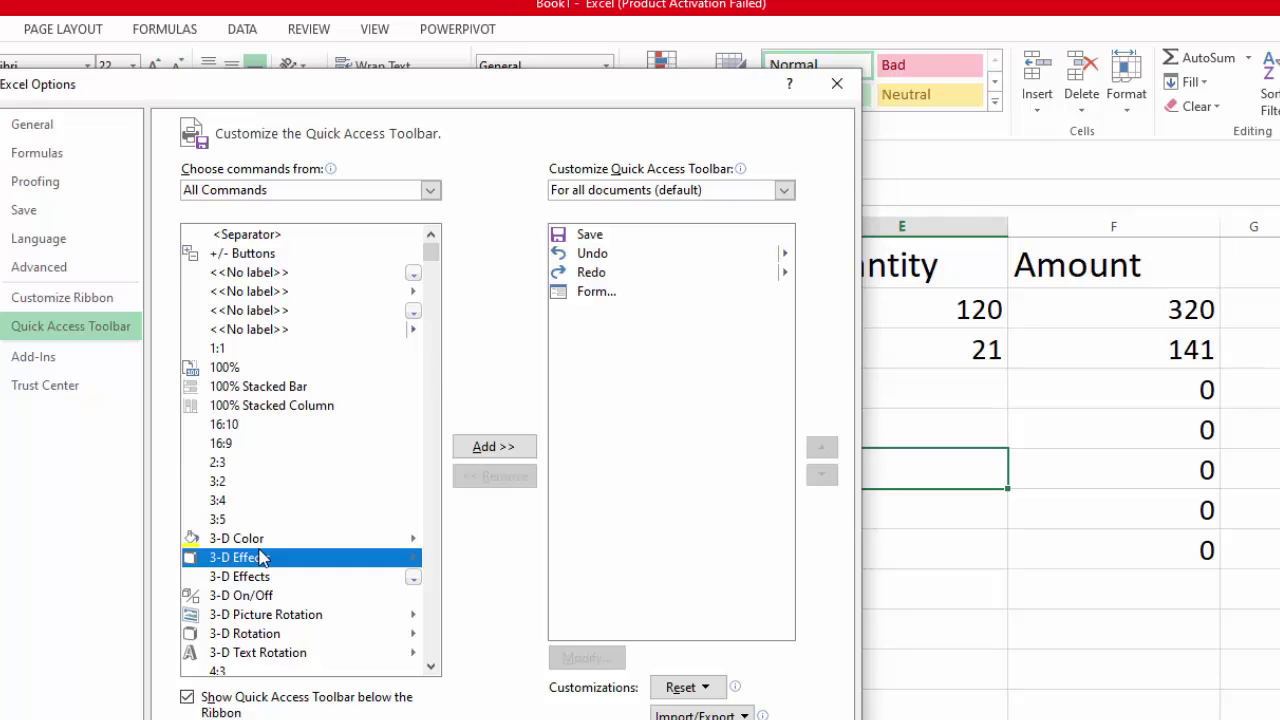
key("f")
key("f")
key("f")
key("f")
key("f")
key("f")
key("f")
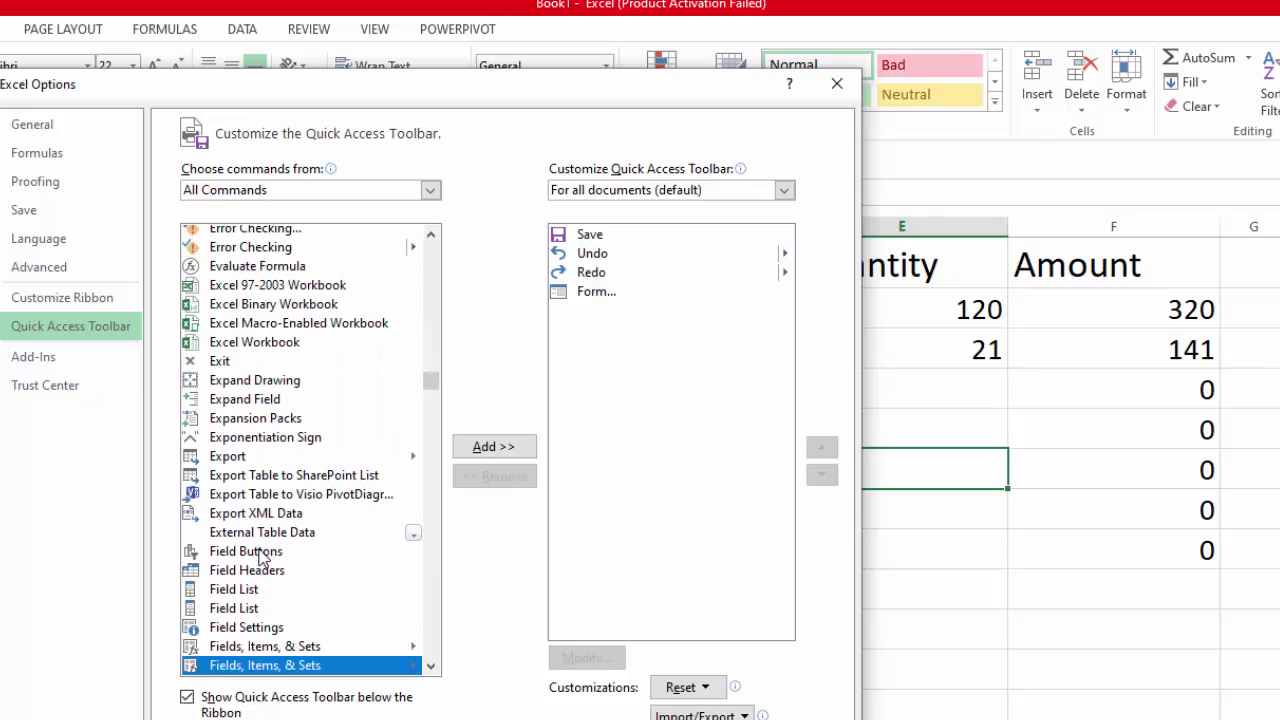
key("f")
key("f")
key("f")
key("f")
key("f")
key("f")
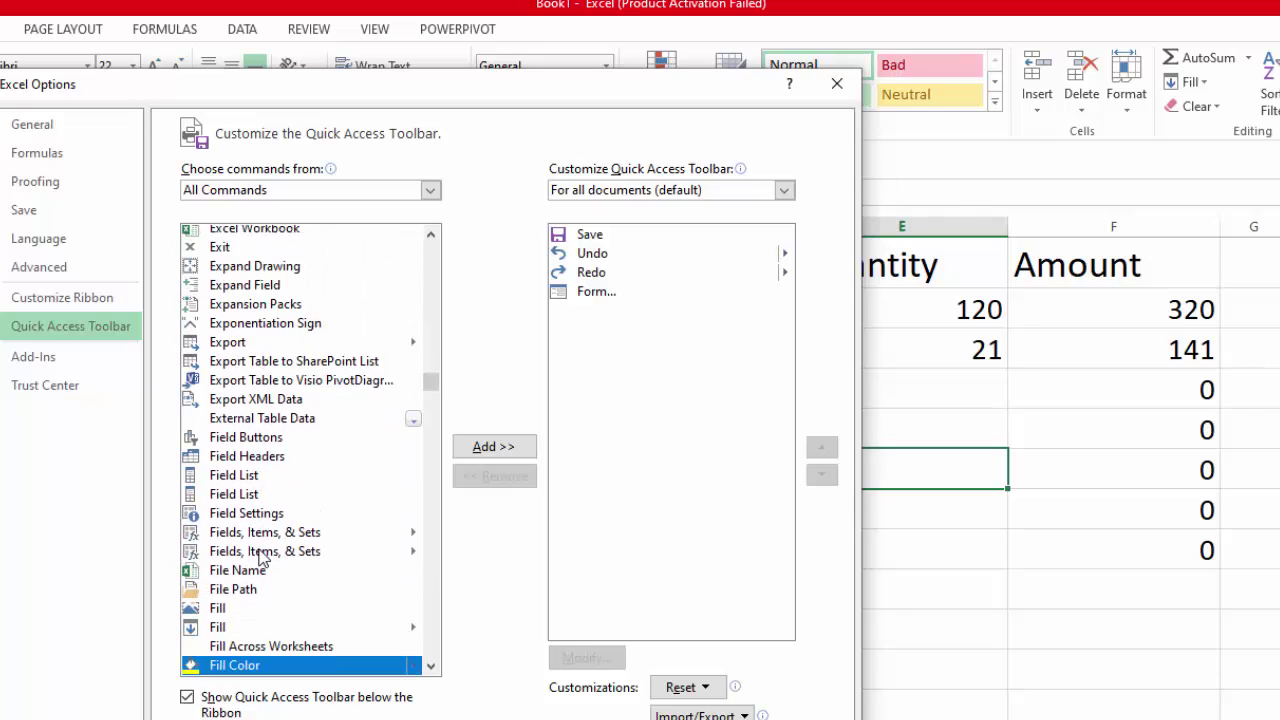
key("f")
key("f")
key("f")
key("f")
key("f")
key("f")
key("f")
key("f")
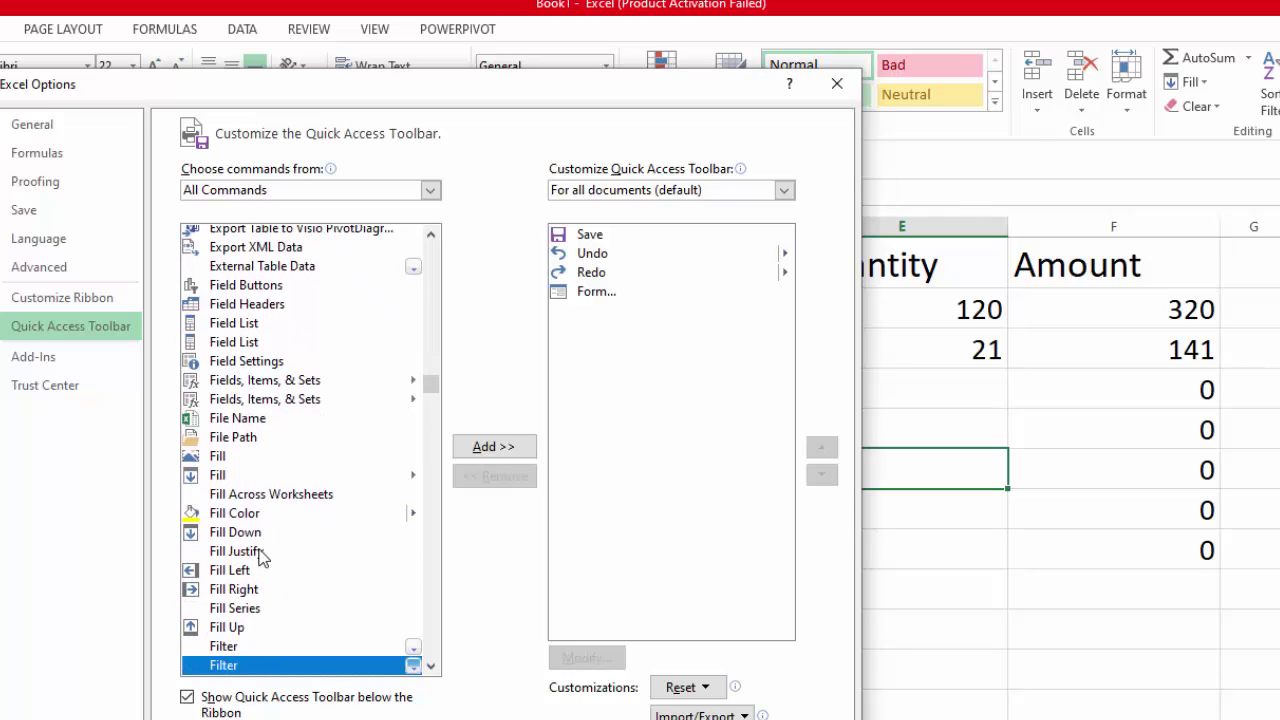
key("f")
key("f")
key("f")
key("f")
key("f")
key("f")
key("f")
key("f")
key("f")
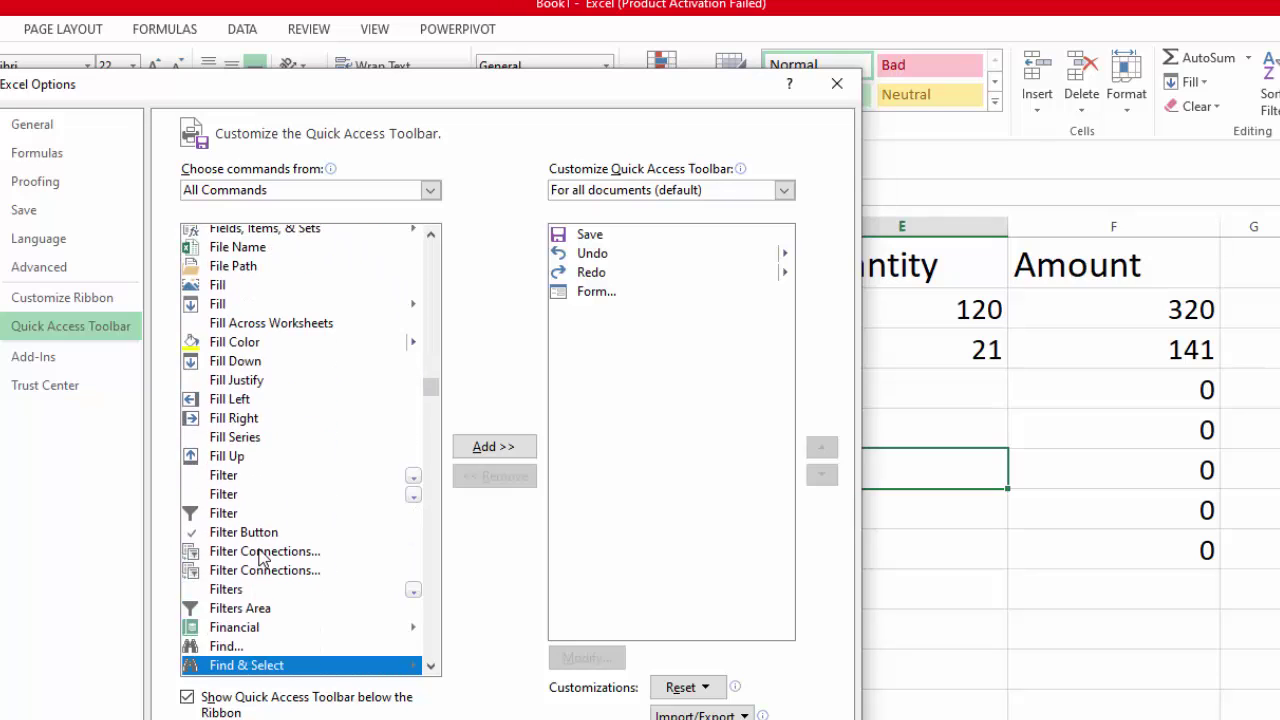
key("f")
key("f")
key("f")
key("f")
key("f")
key("f")
key("f")
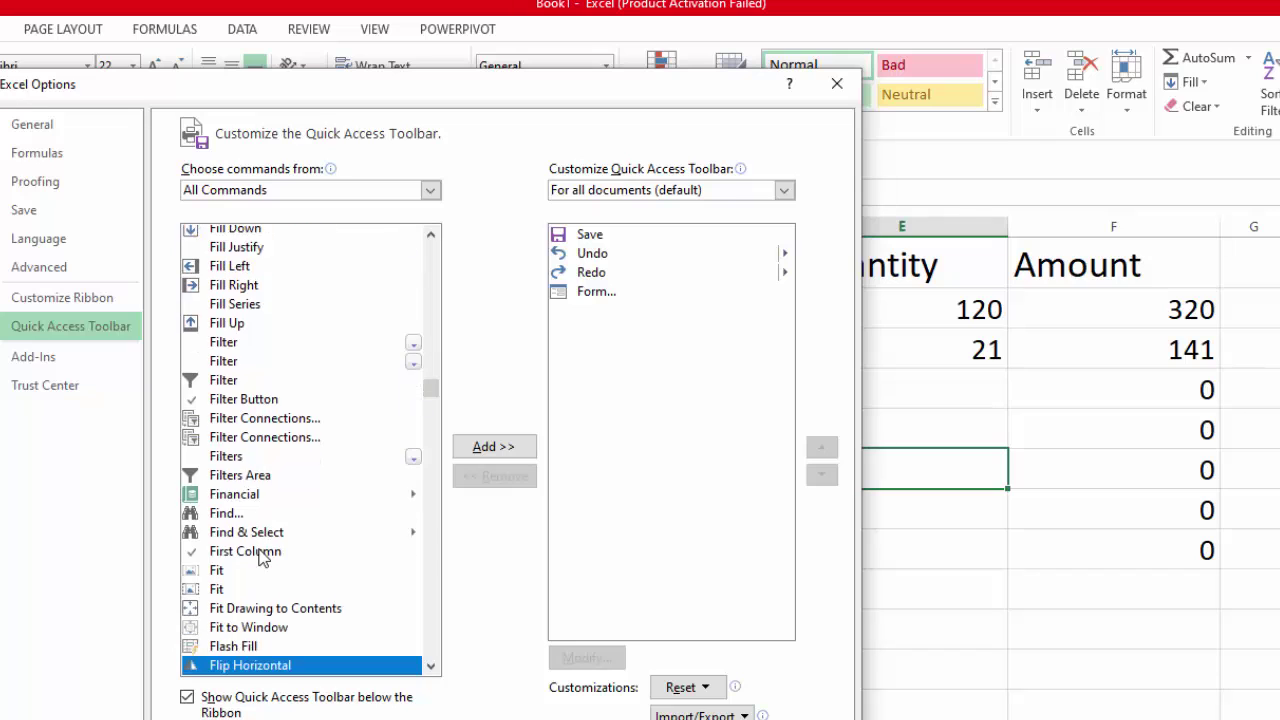
key("f")
key("f")
key("f")
key("f")
key("f")
key("f")
key("f")
key("f")
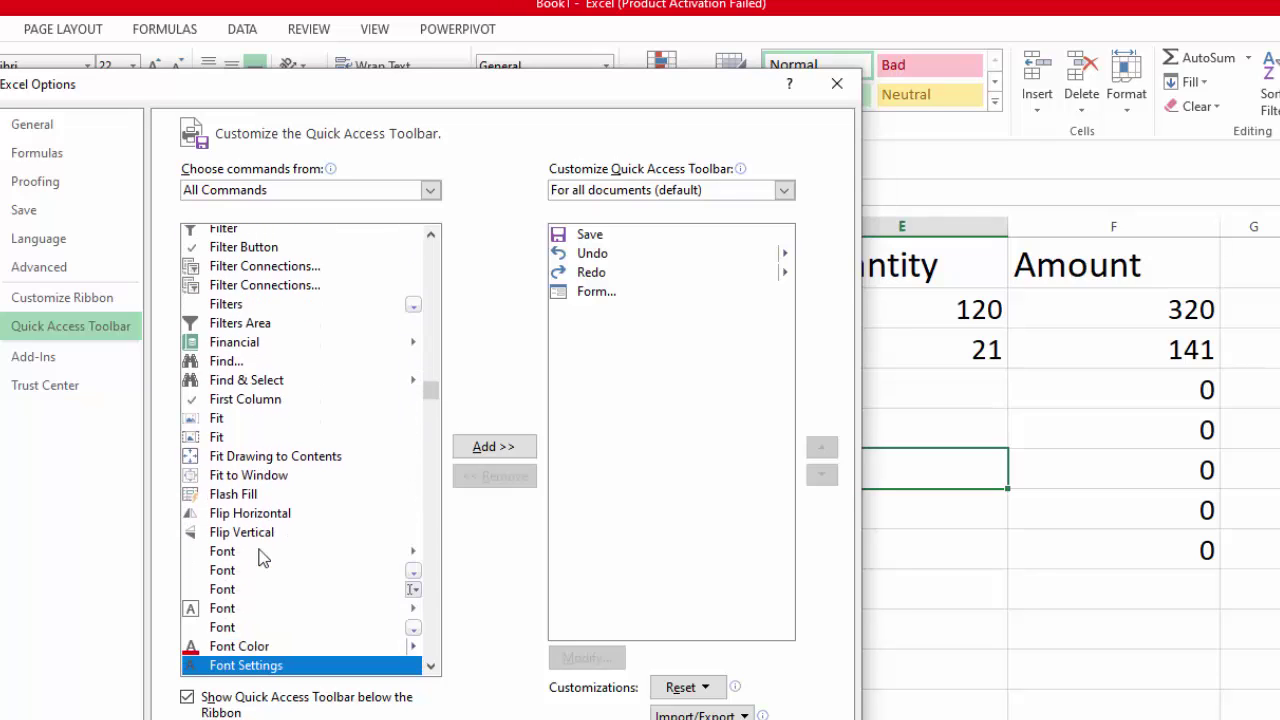
key("f")
key("f")
key("f")
key("f")
key("f")
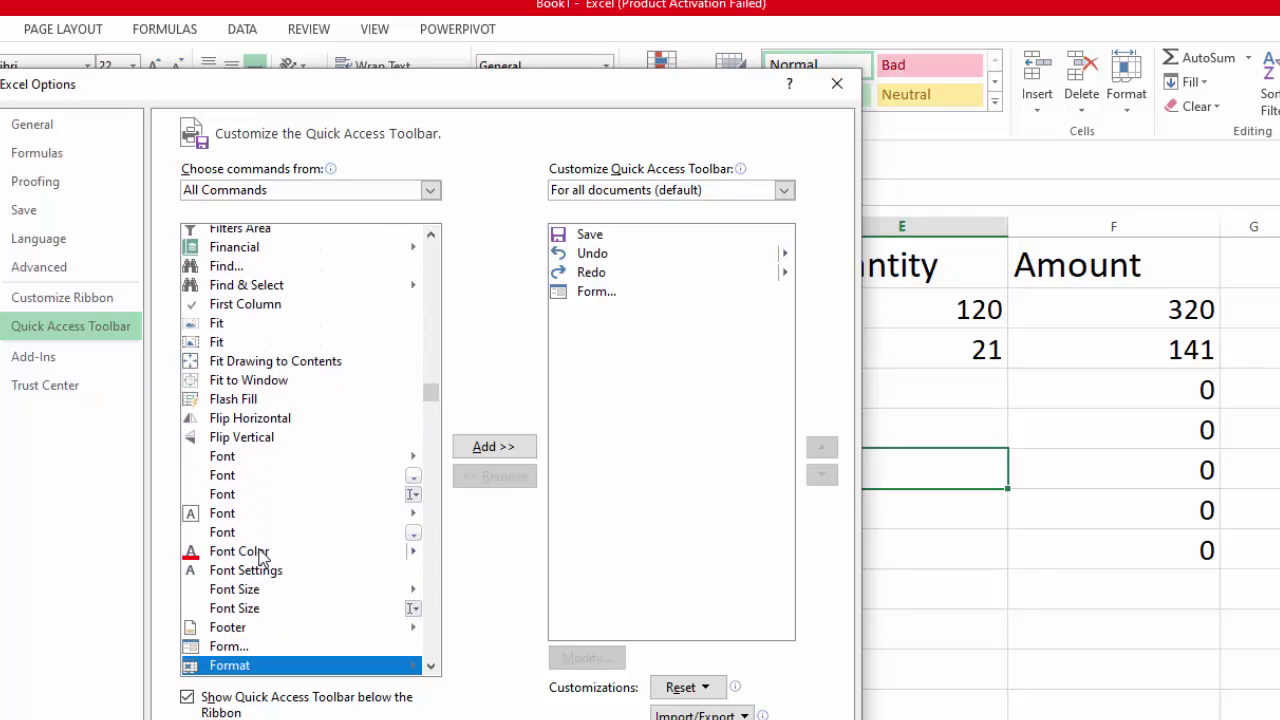
left_click(230, 648)
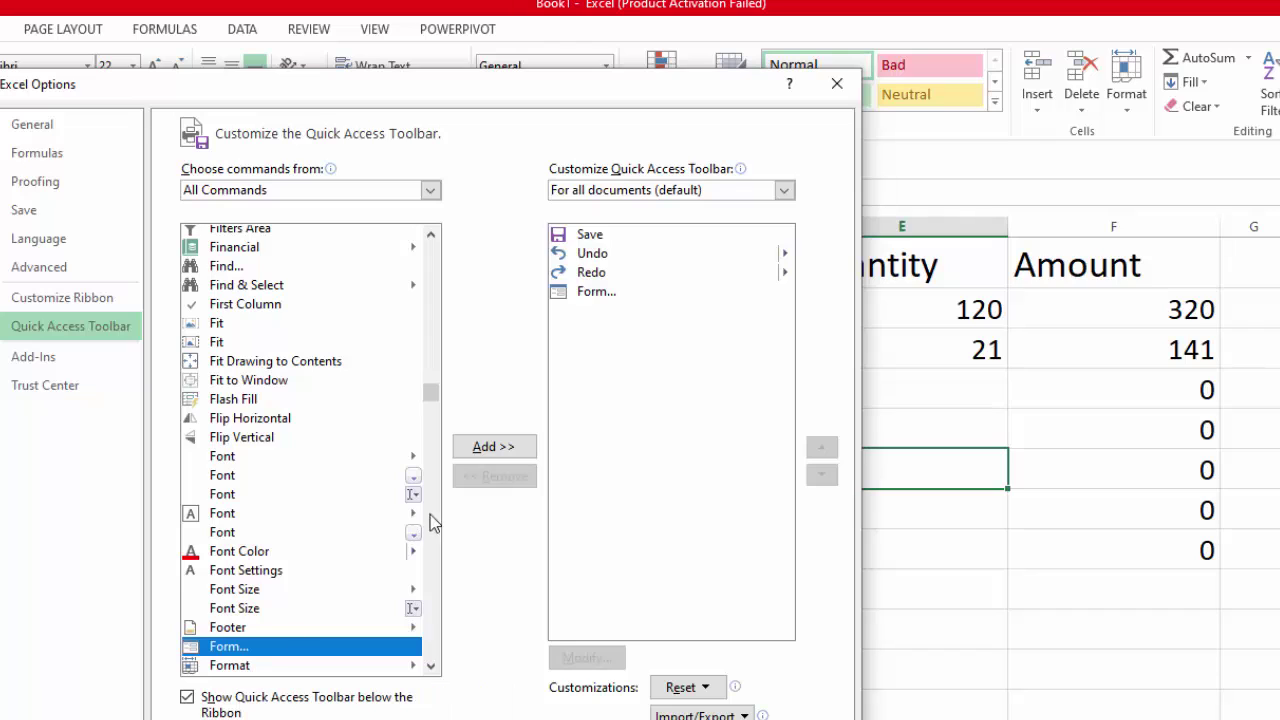
Try to add the Form... command to the Quick Access Toolbar, and leave the options dialog
left_click(485, 457)
left_click(509, 452)
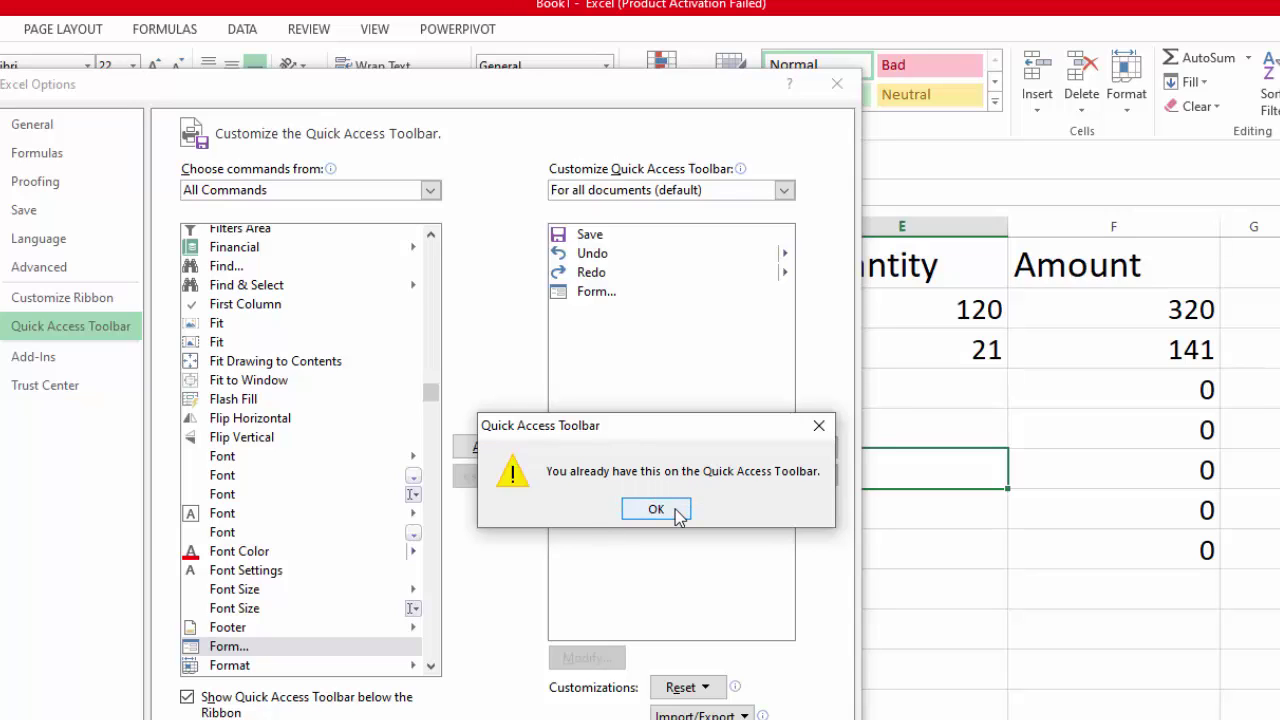
left_click(676, 510)
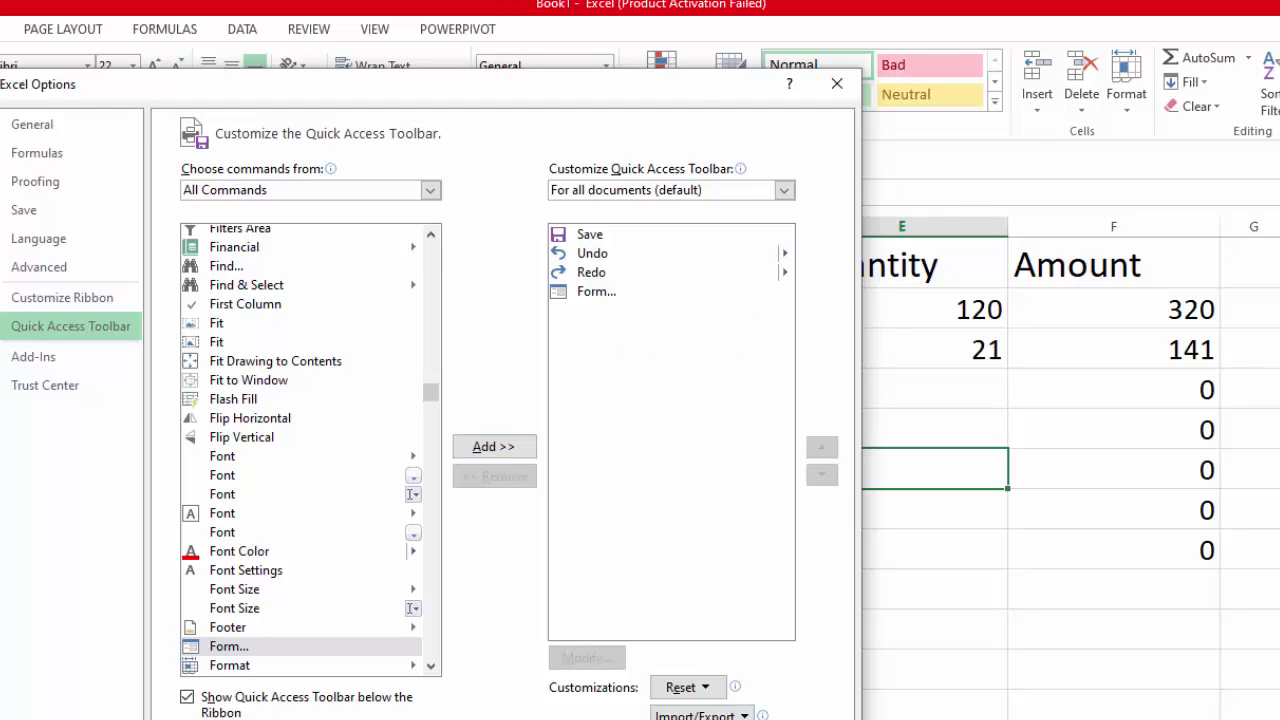
left_click(837, 83)
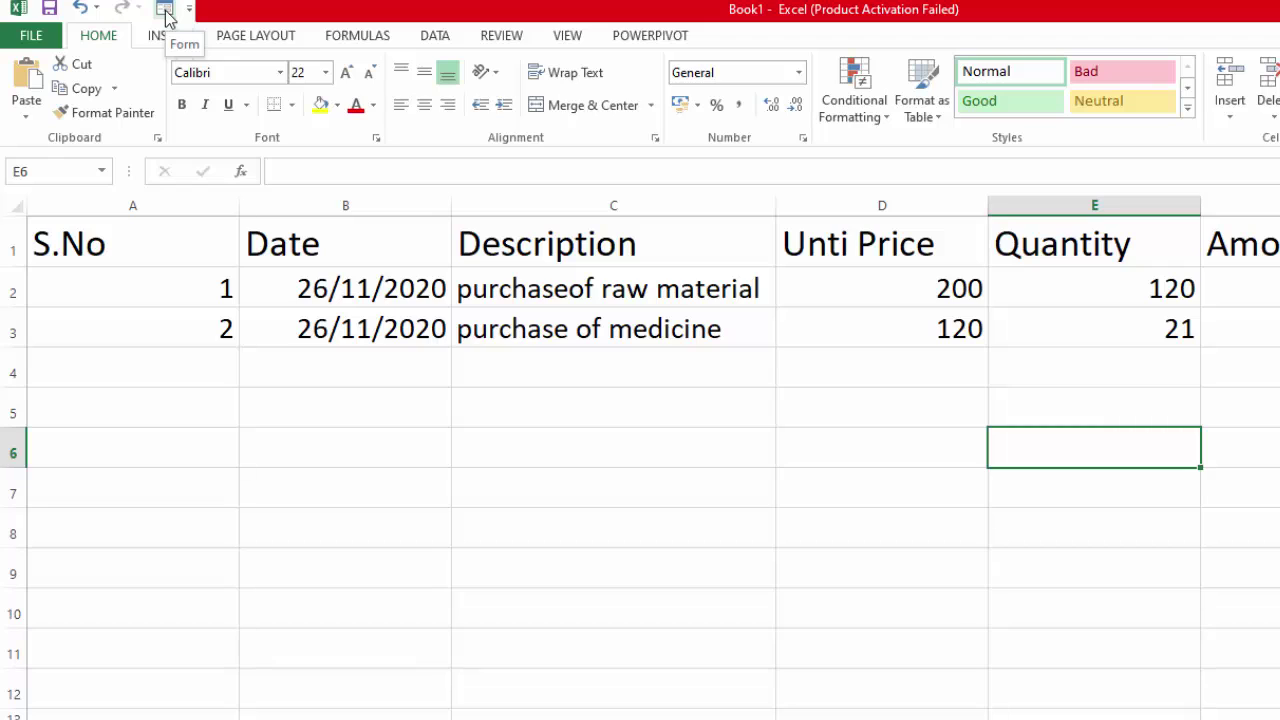
Start a new record in the data entry form with S.No 3, date 26/11/2020 and description "purchase of Milk"
left_click(165, 10)
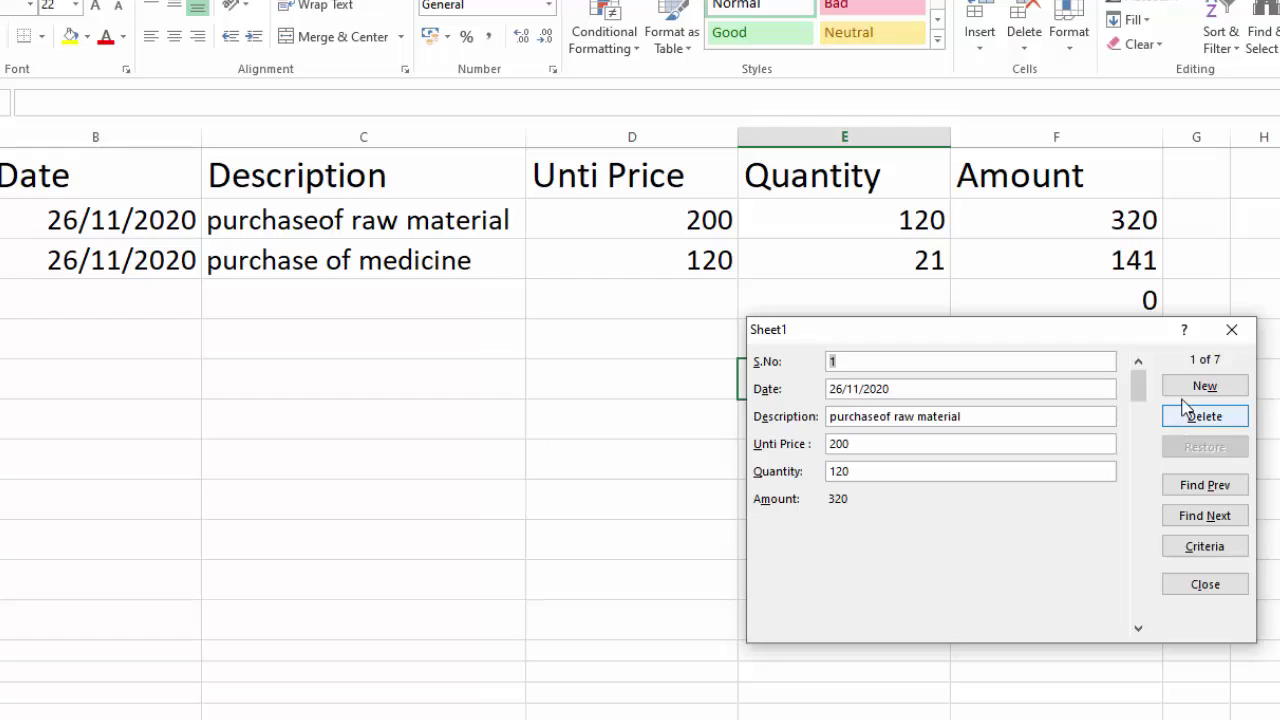
left_click(1190, 390)
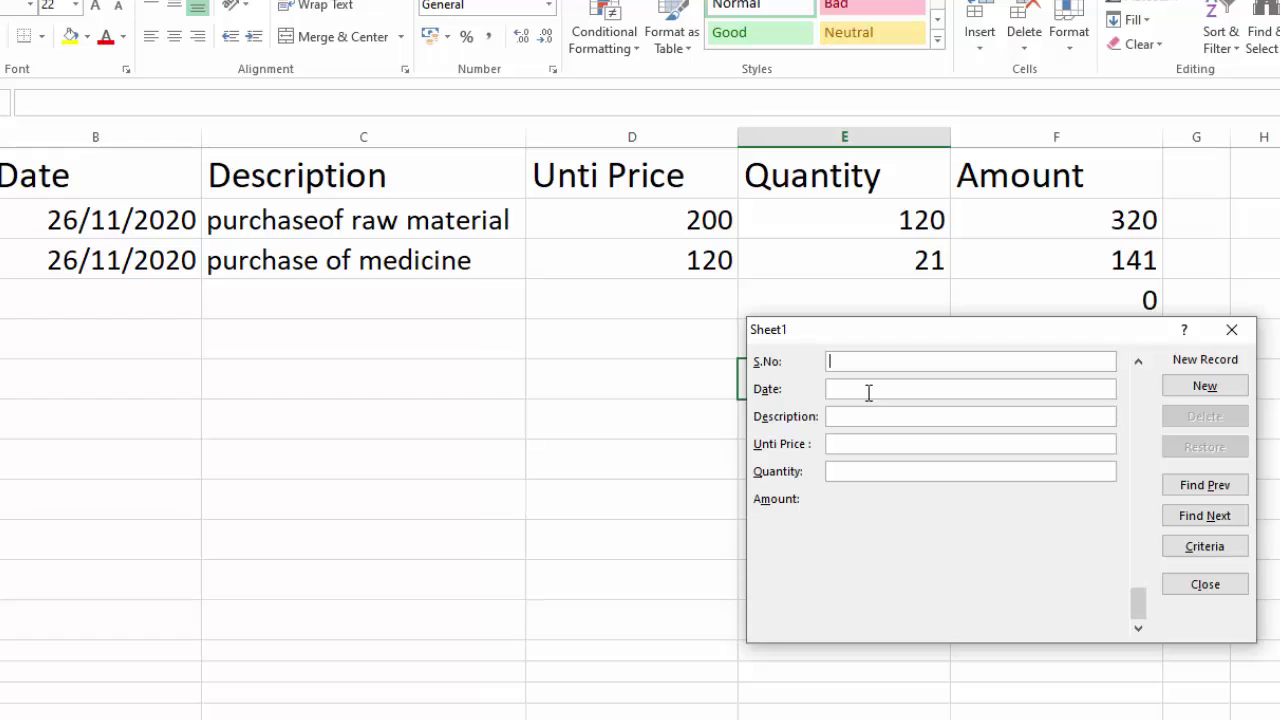
type("3")
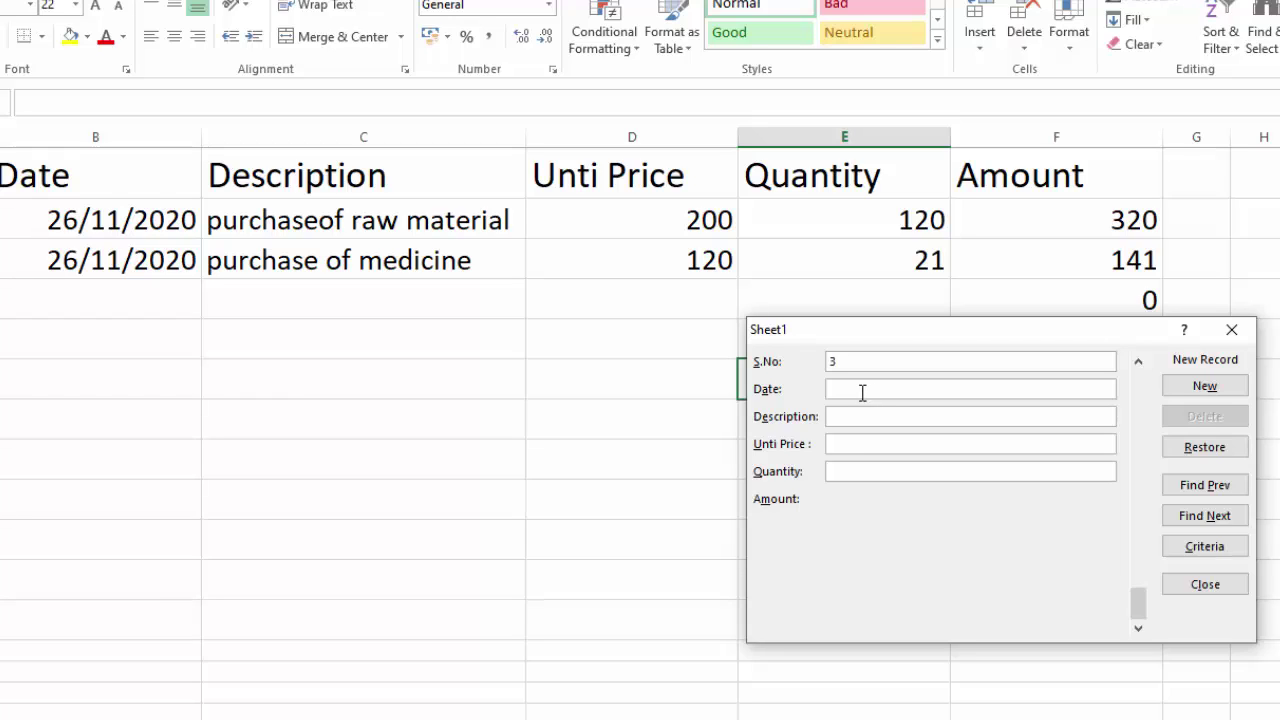
type("26/11/2020")
key("Tab")
type("purchase of Milk")
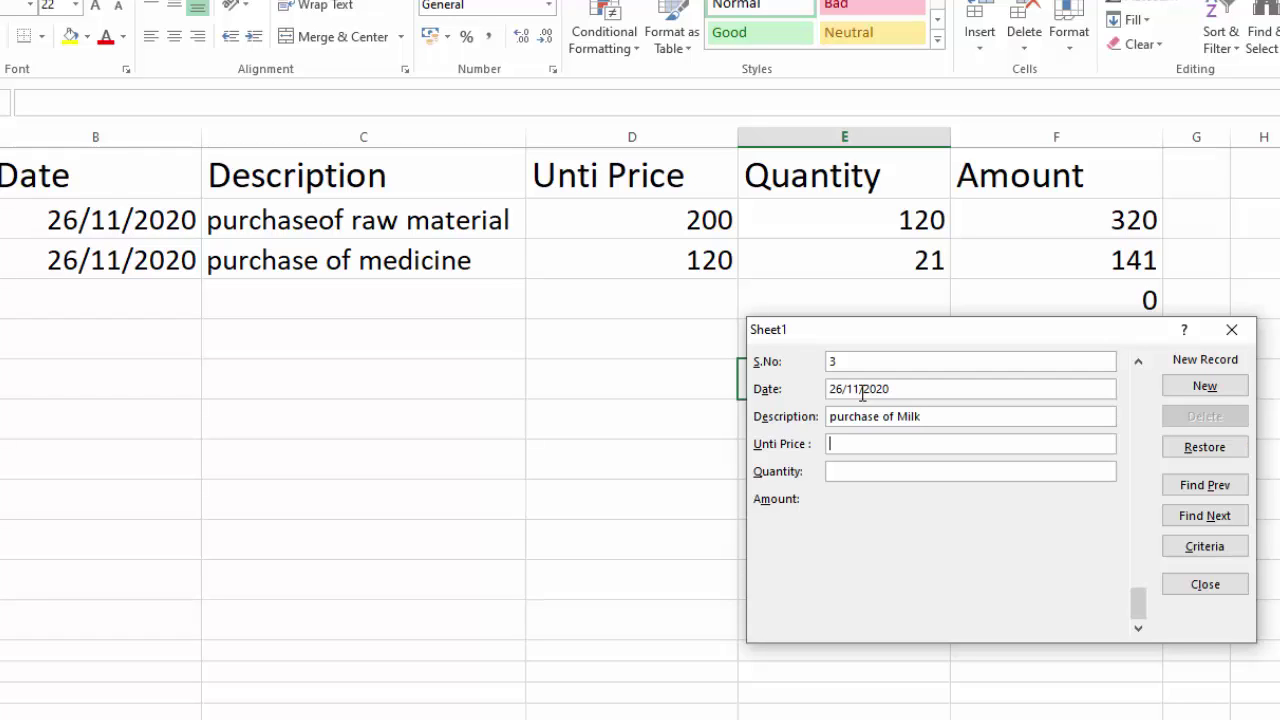
Set the milk record's unit price to 90 and quantity to 11, and add the record to the sheet
type("90")
key("Tab")
type("11")
key("Tab")
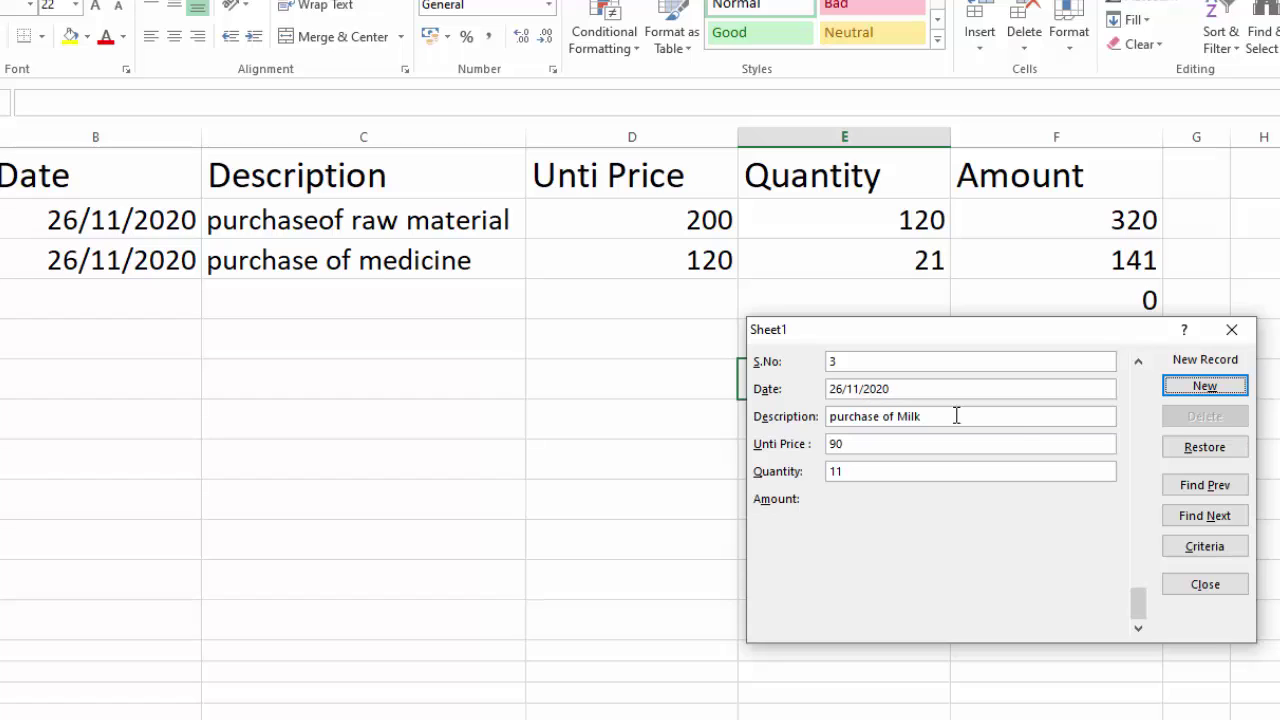
left_click(1201, 389)
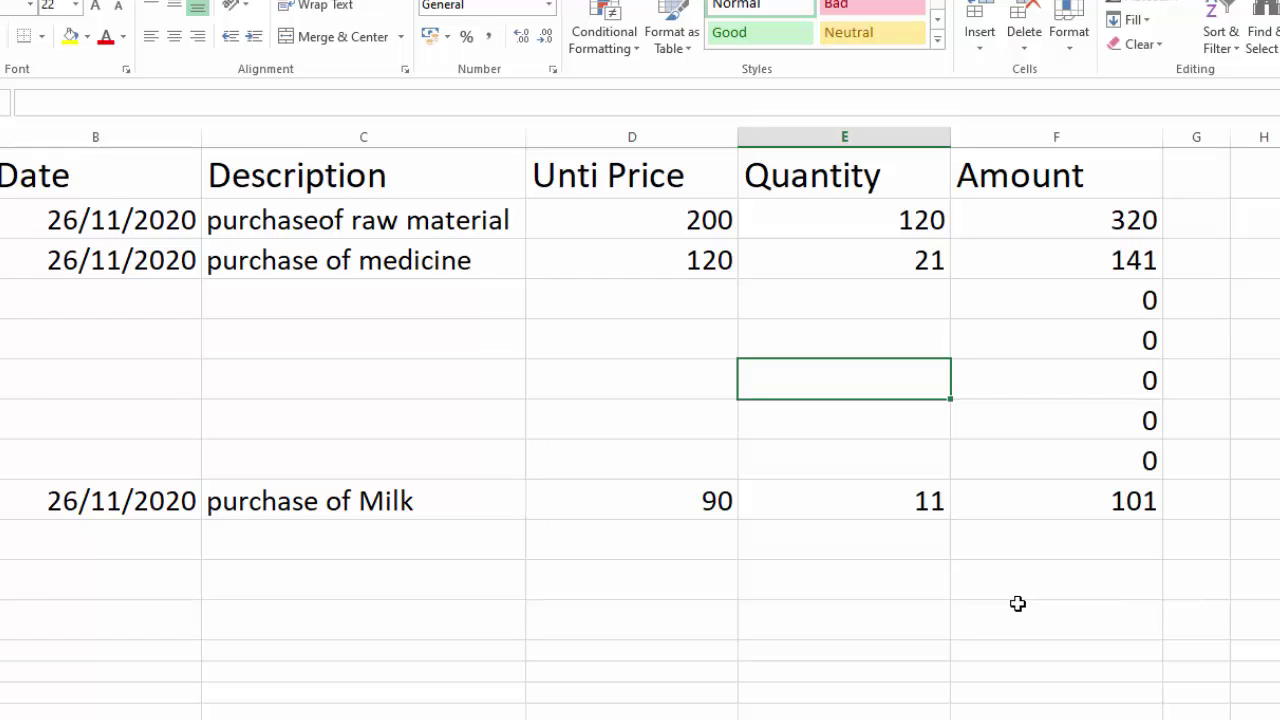
Undo the milk record's entry and clear the contents of the unused Amount formula cells F4 to F9
key("ctrl+z")
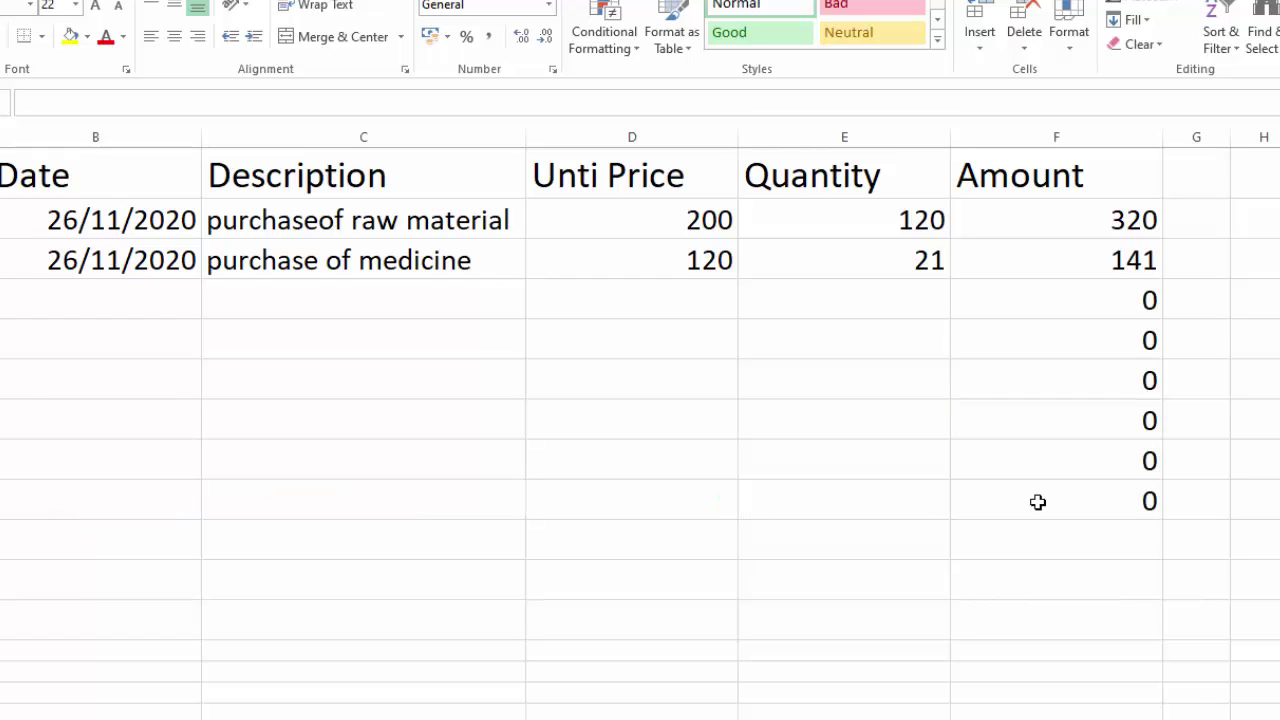
left_click_drag(1109, 502, 1100, 300)
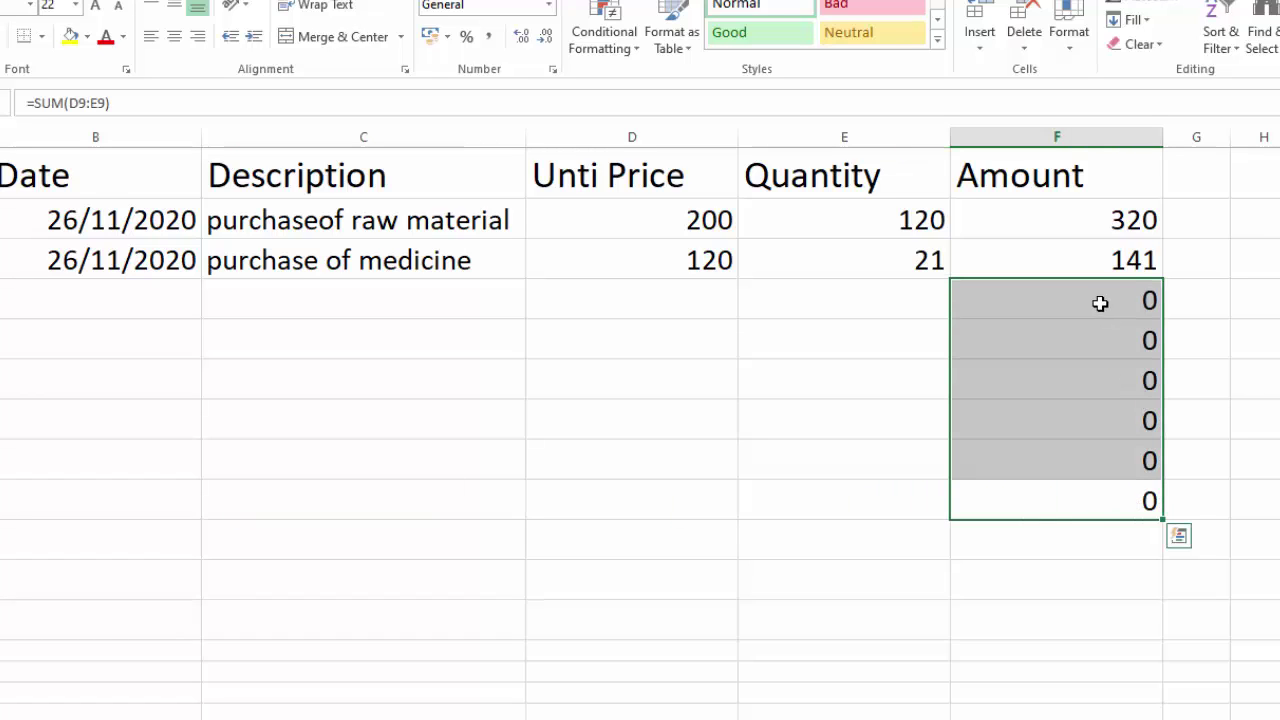
left_click(1134, 42)
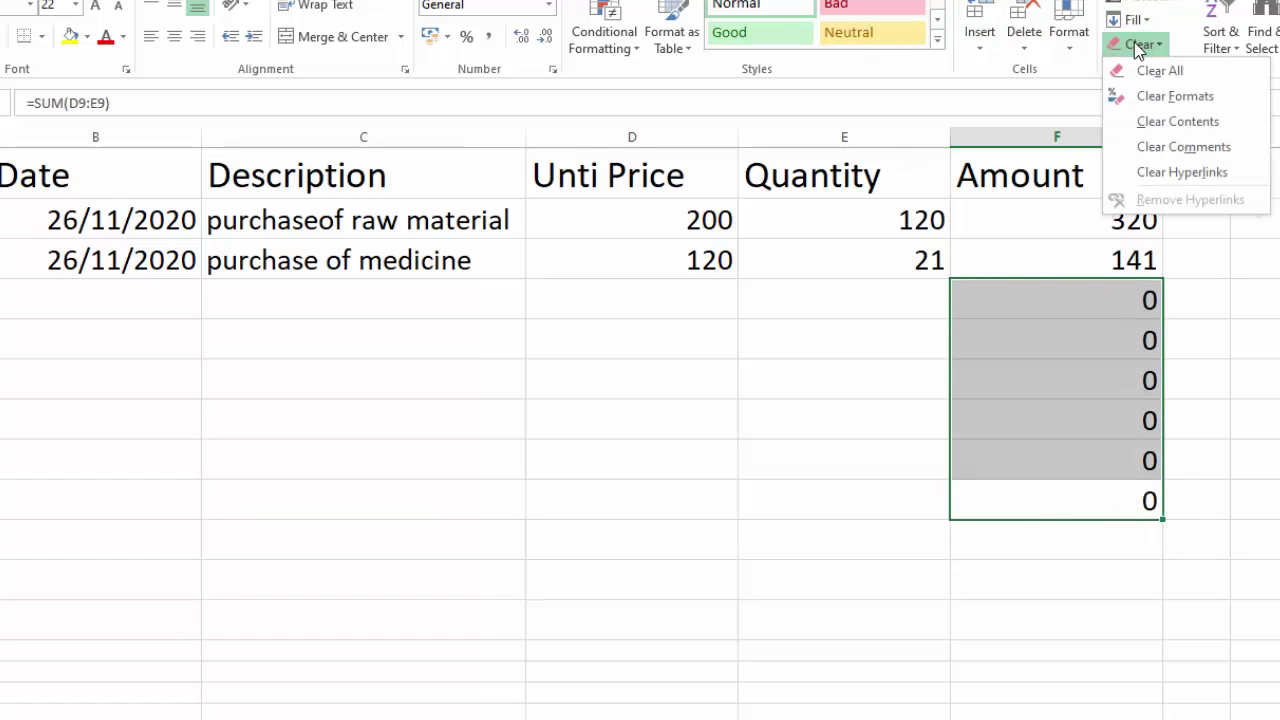
left_click(1170, 122)
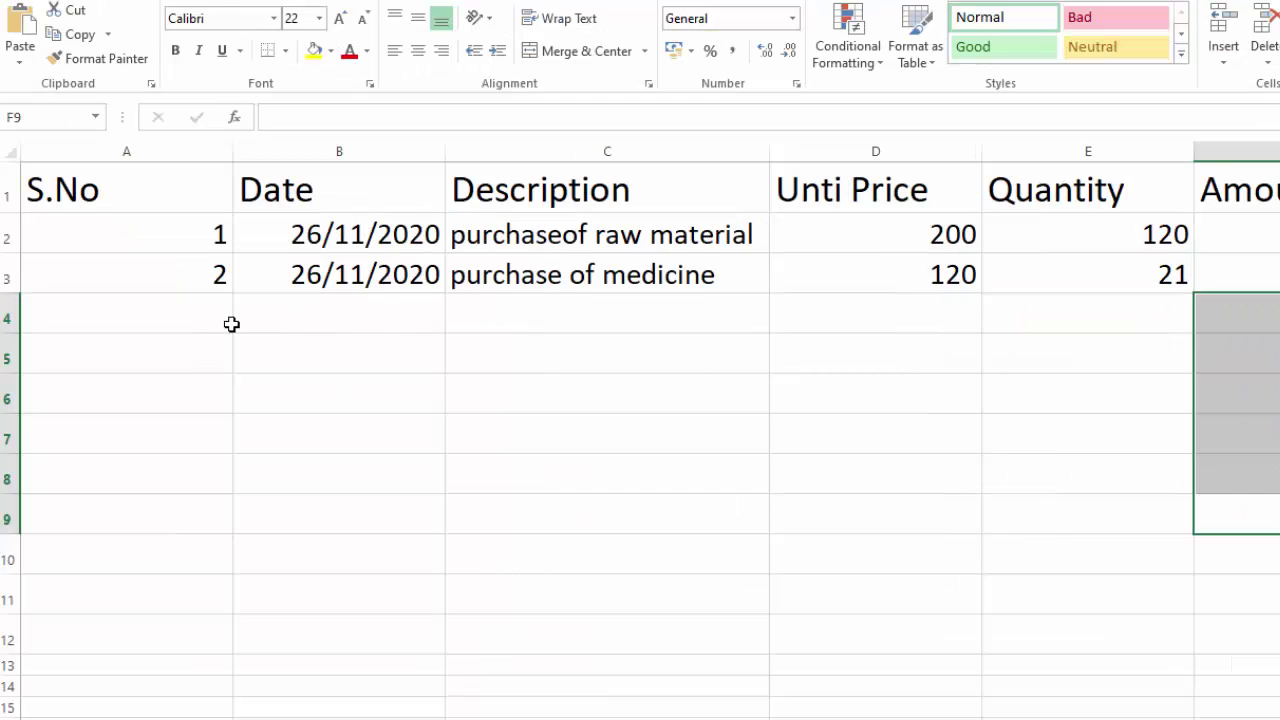
Select cell A4 and try starting a new record in the data entry form, leaving it empty
left_click(224, 323)
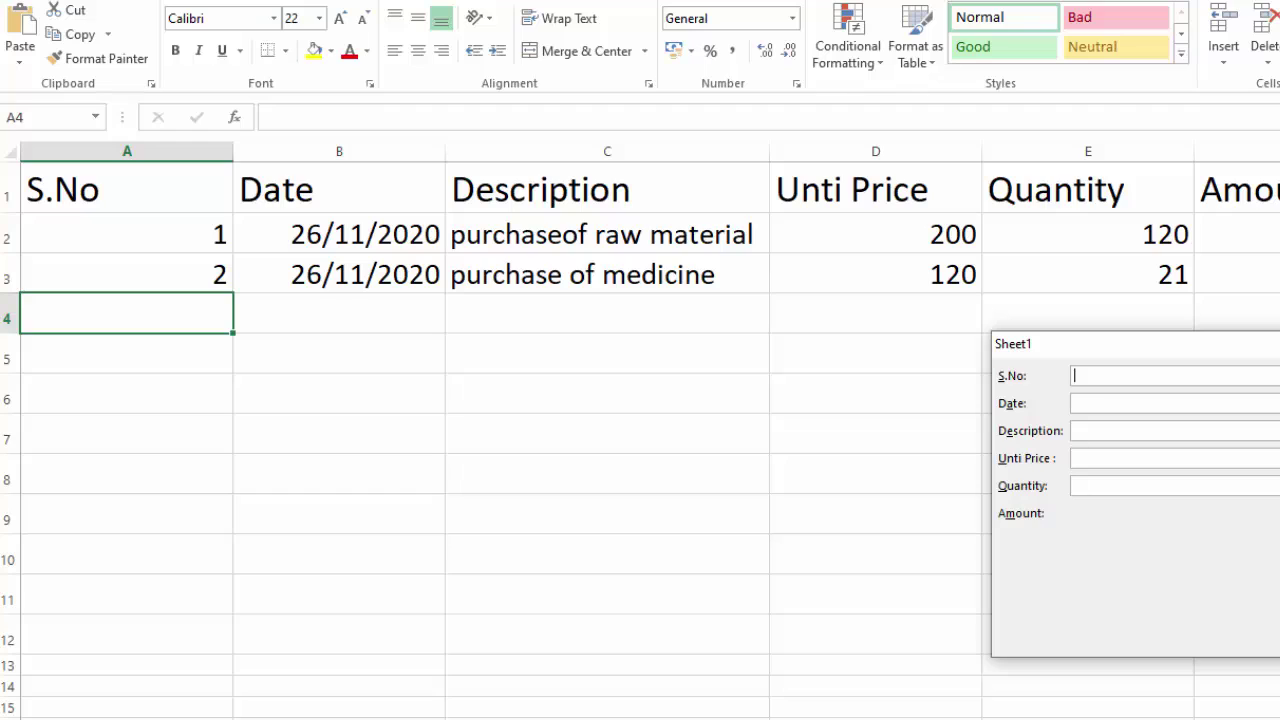
key("Escape")
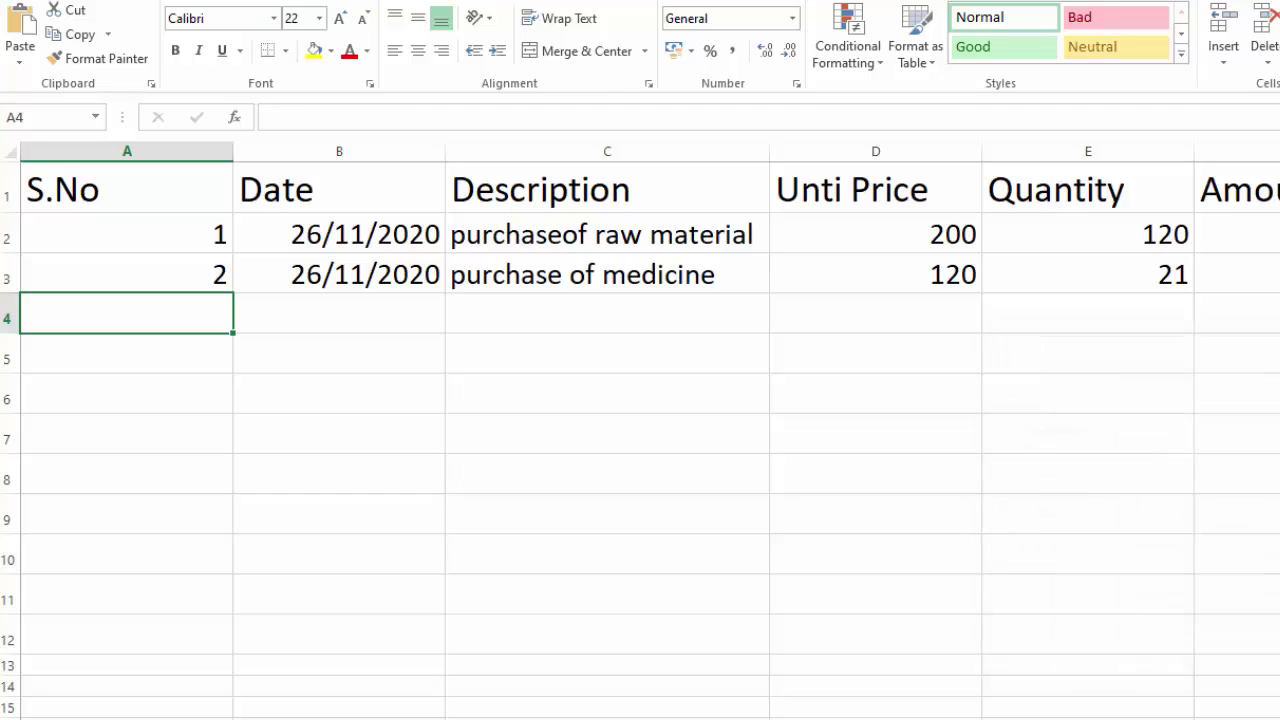